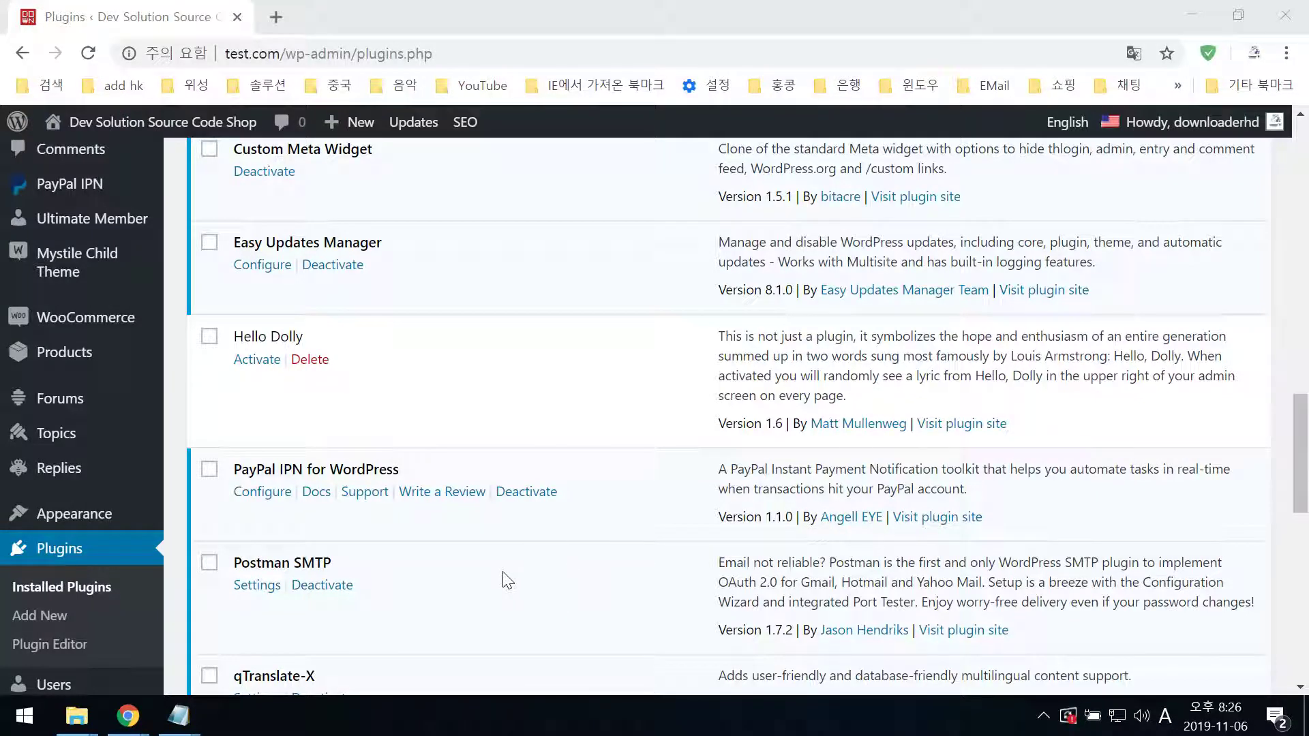
- Copy the IPN Primary URL from the PayPal IPN for WordPress plugin settings page
left_click(272, 495)
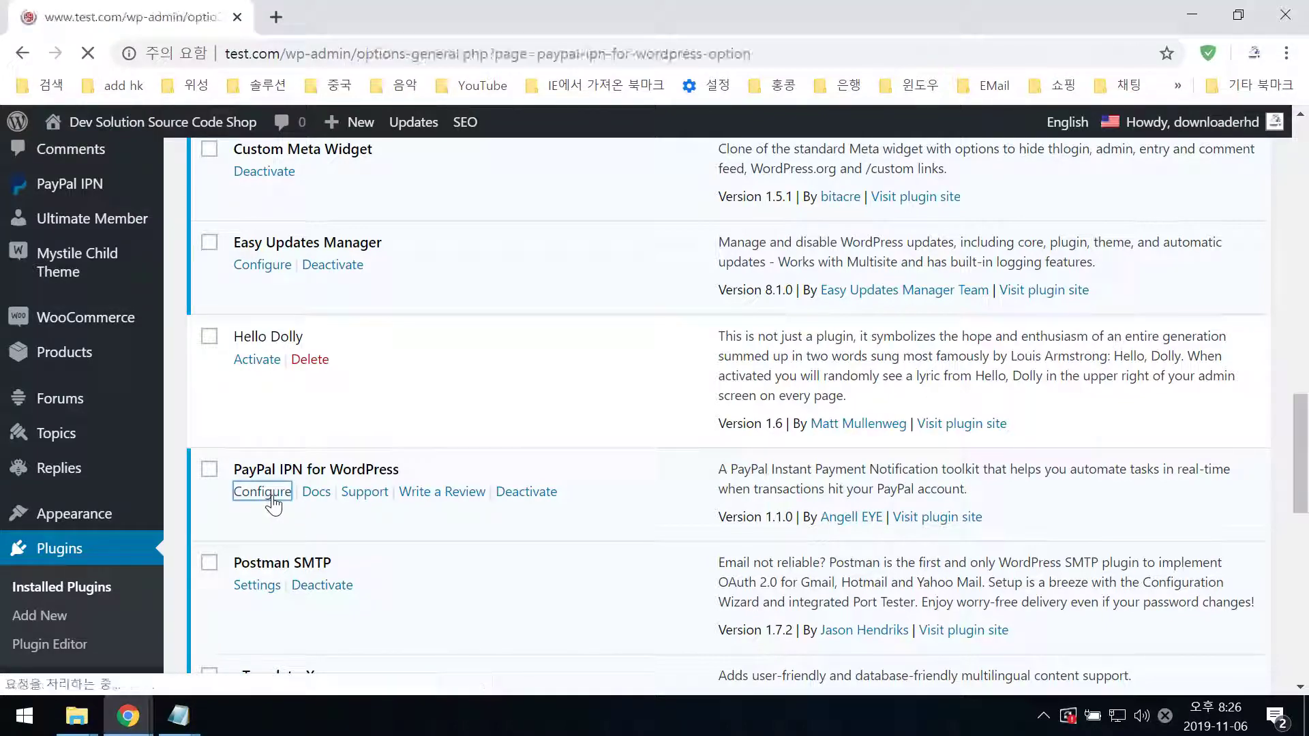
scroll(773, 547, "down", 10)
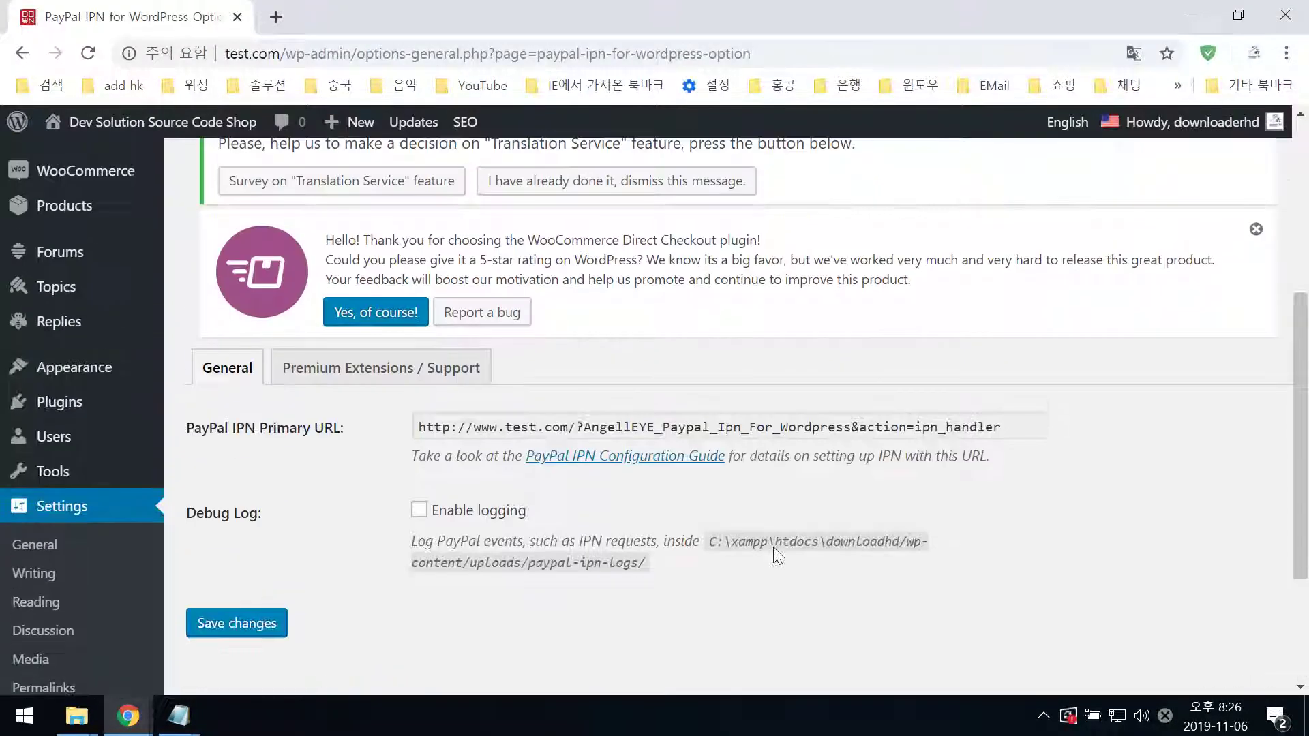
left_click(708, 428)
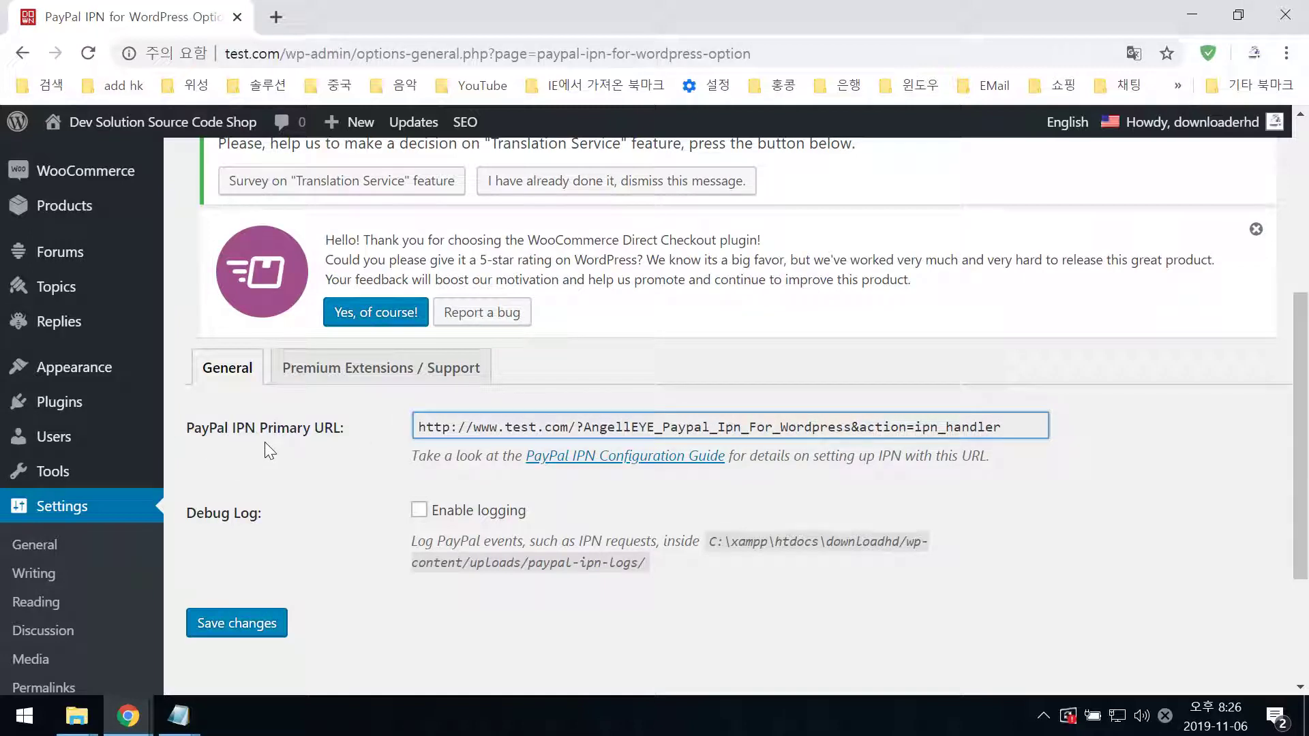
left_click_drag(421, 432, 1023, 426)
right_click(947, 429)
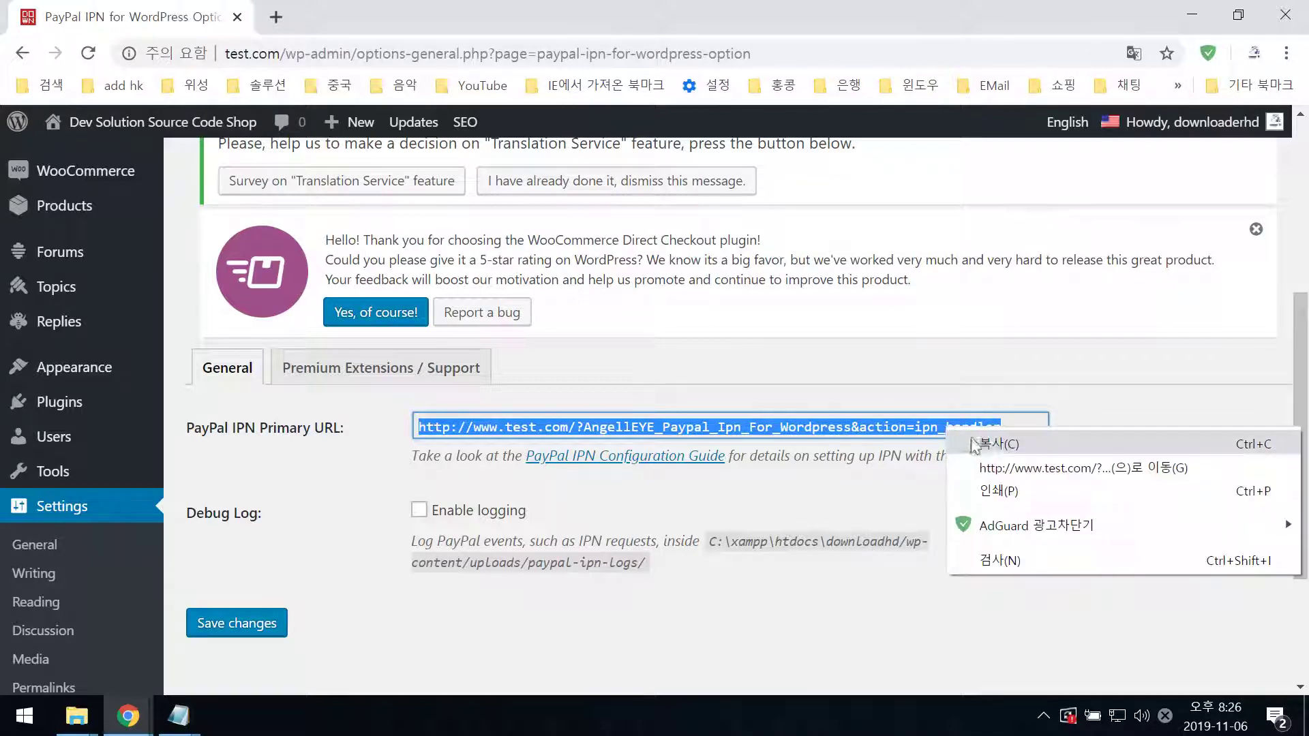
left_click(989, 445)
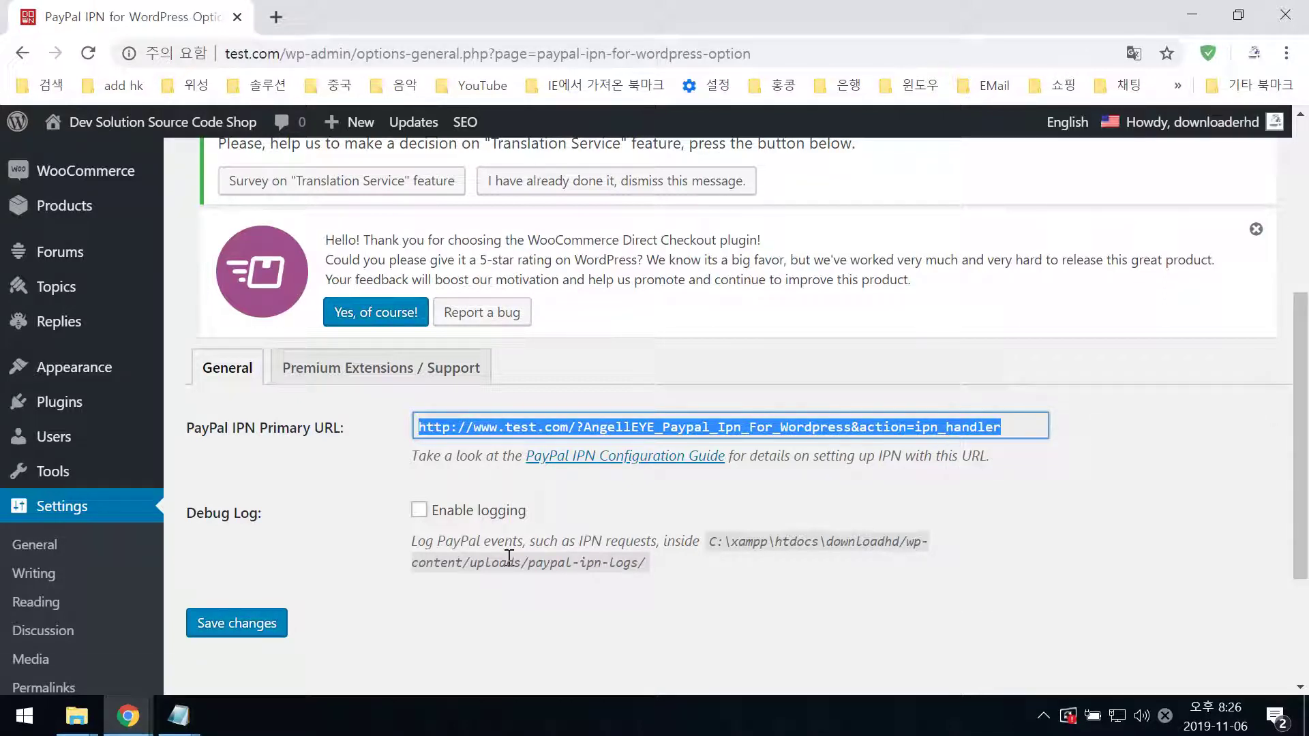
- In the PayPal sandbox, go to Account Settings > Website payments > Instant payment notifications
mouse_move(130, 717)
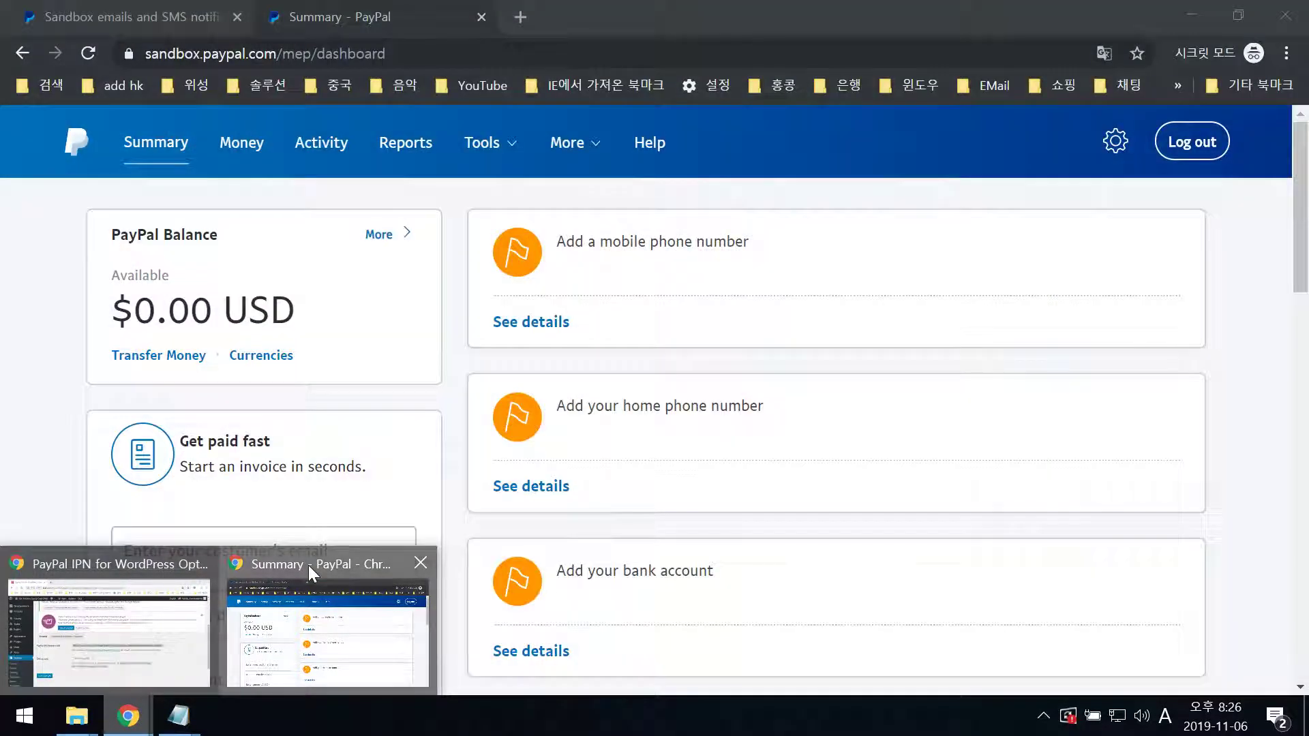
left_click(308, 565)
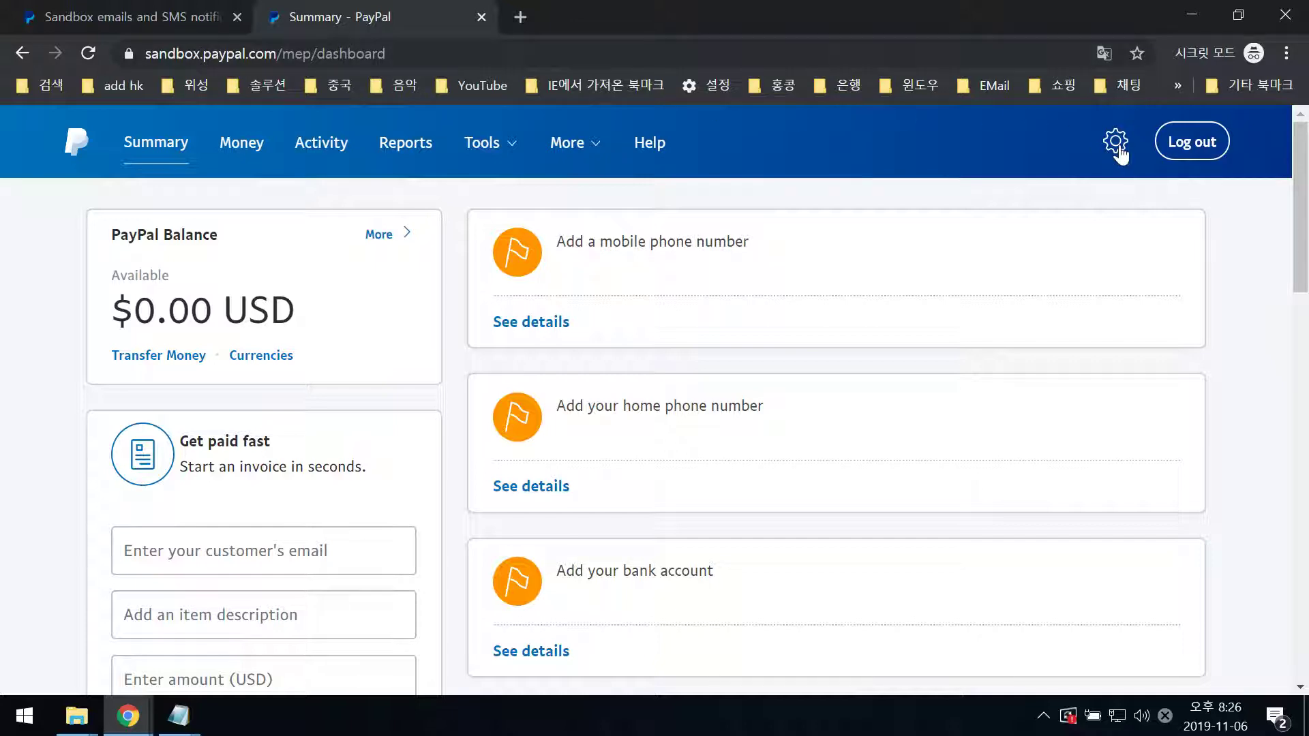
mouse_move(1115, 144)
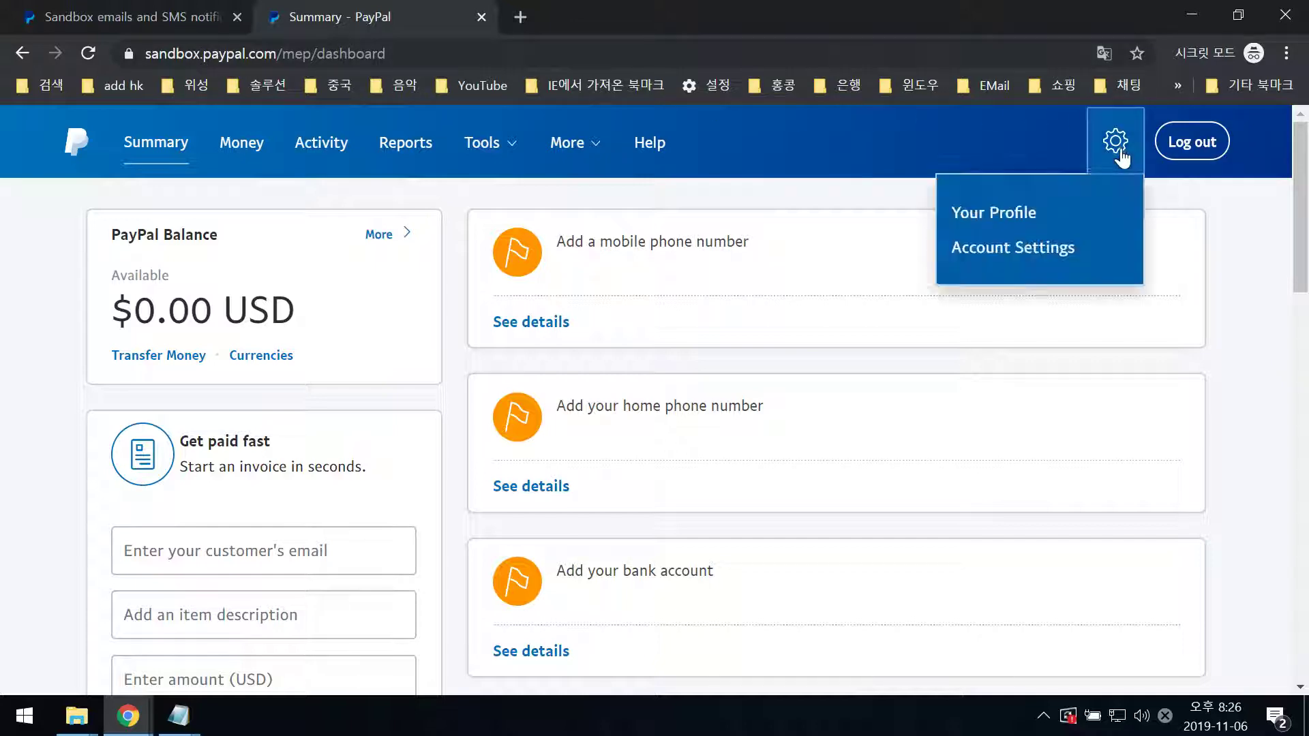
left_click(1035, 252)
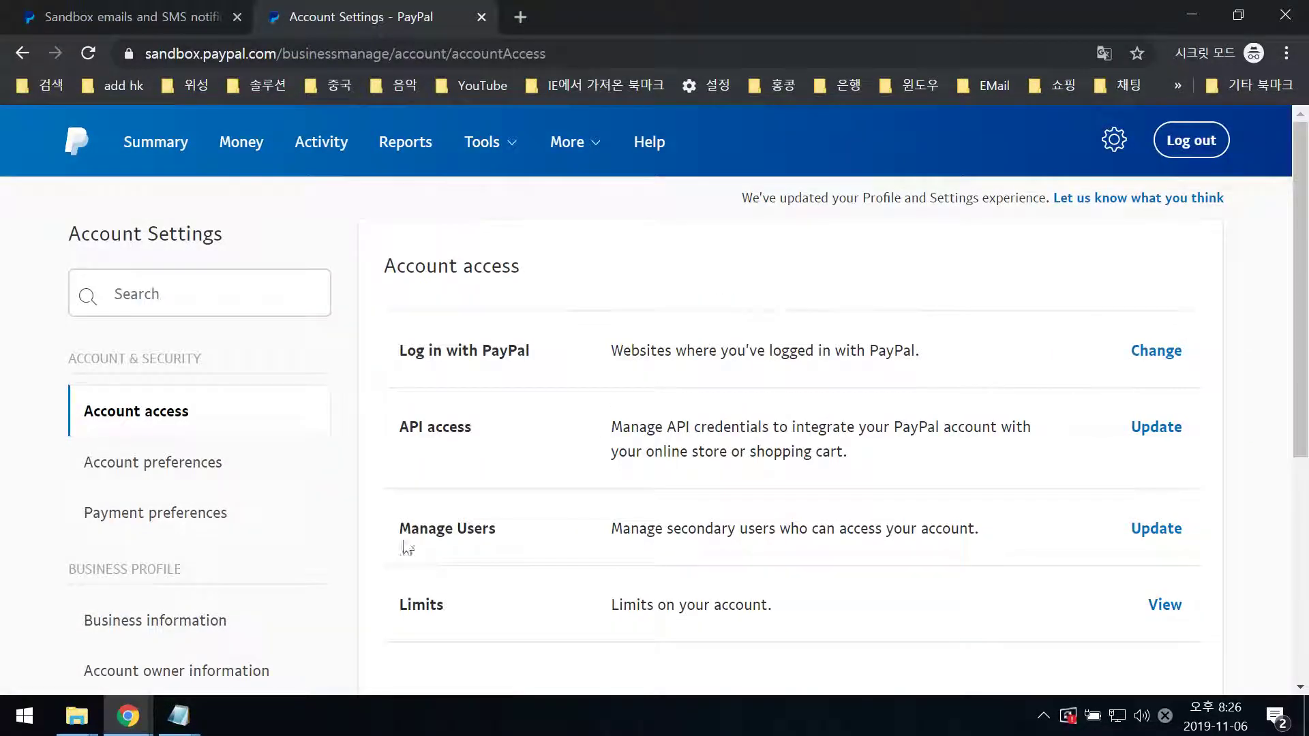
scroll(318, 505, "down", 4)
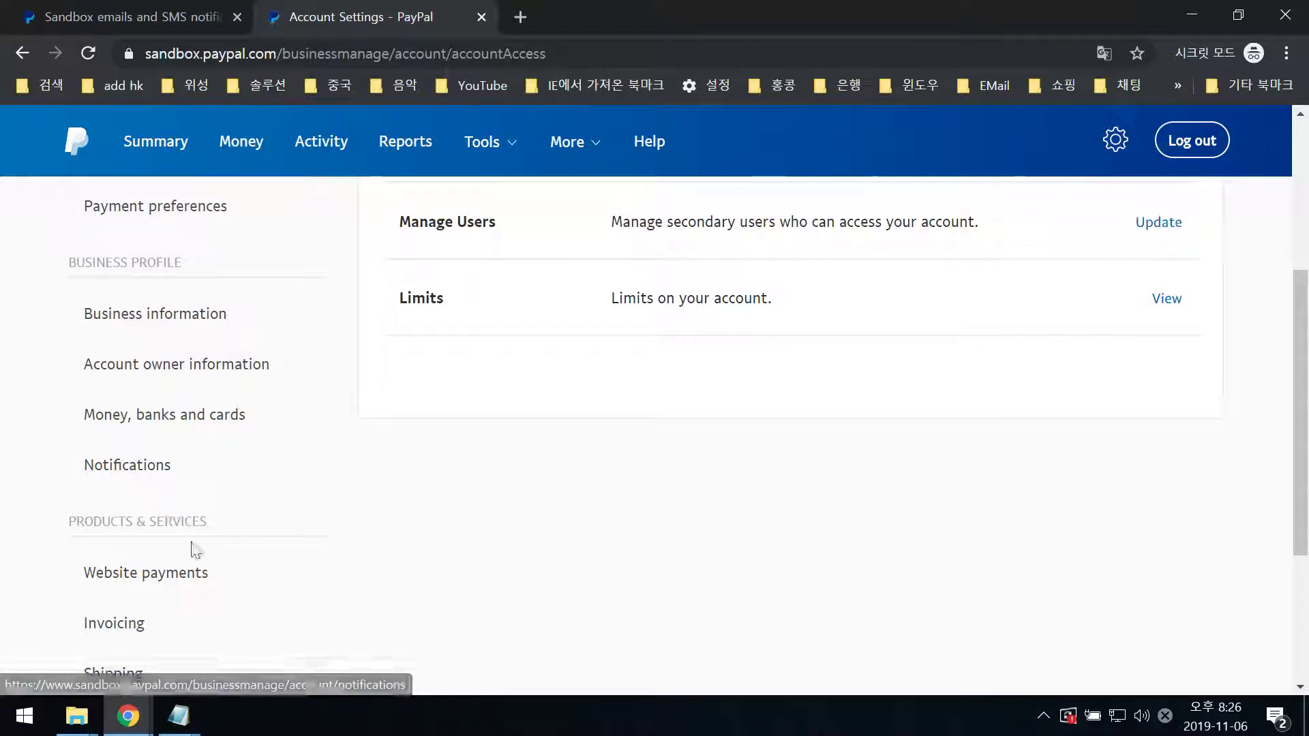
left_click(169, 584)
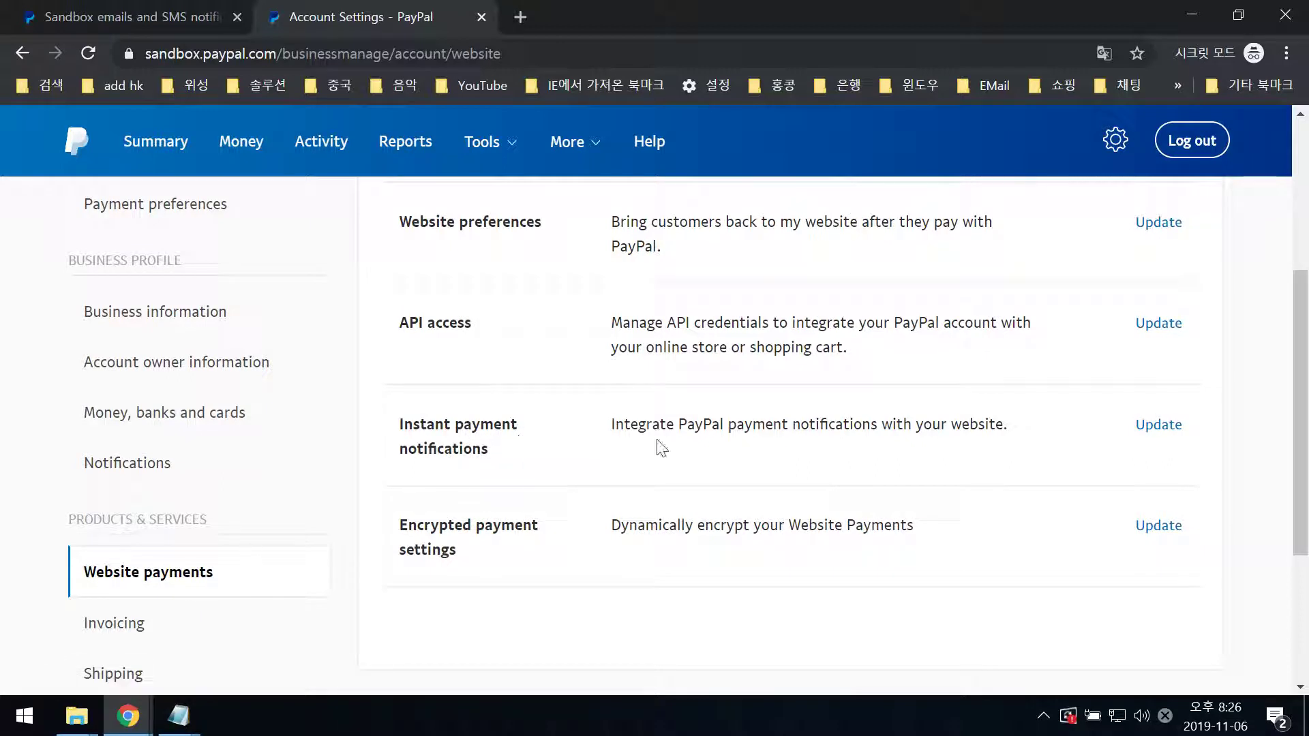
left_click(1150, 427)
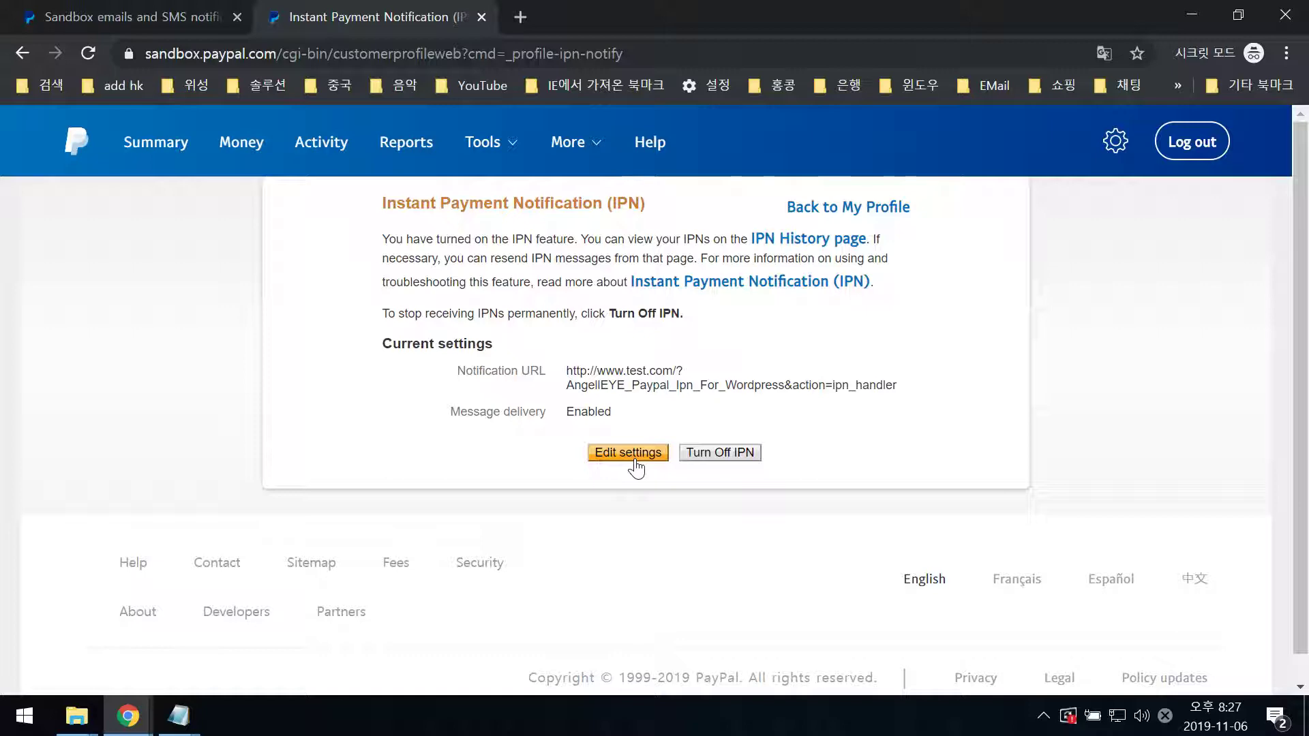
- Replace the IPN notification URL with the pasted ipn_handler address, keep IPN messages enabled, and save
left_click(630, 461)
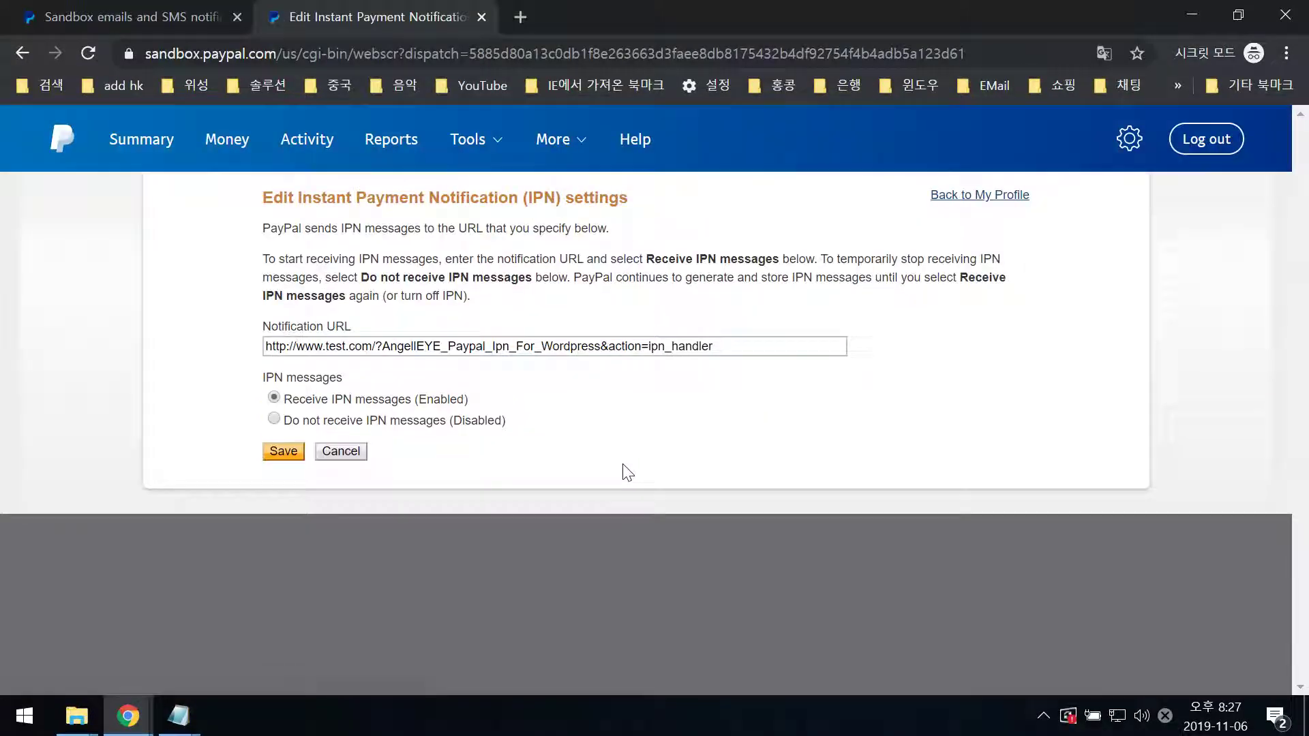
left_click_drag(852, 390, 346, 406)
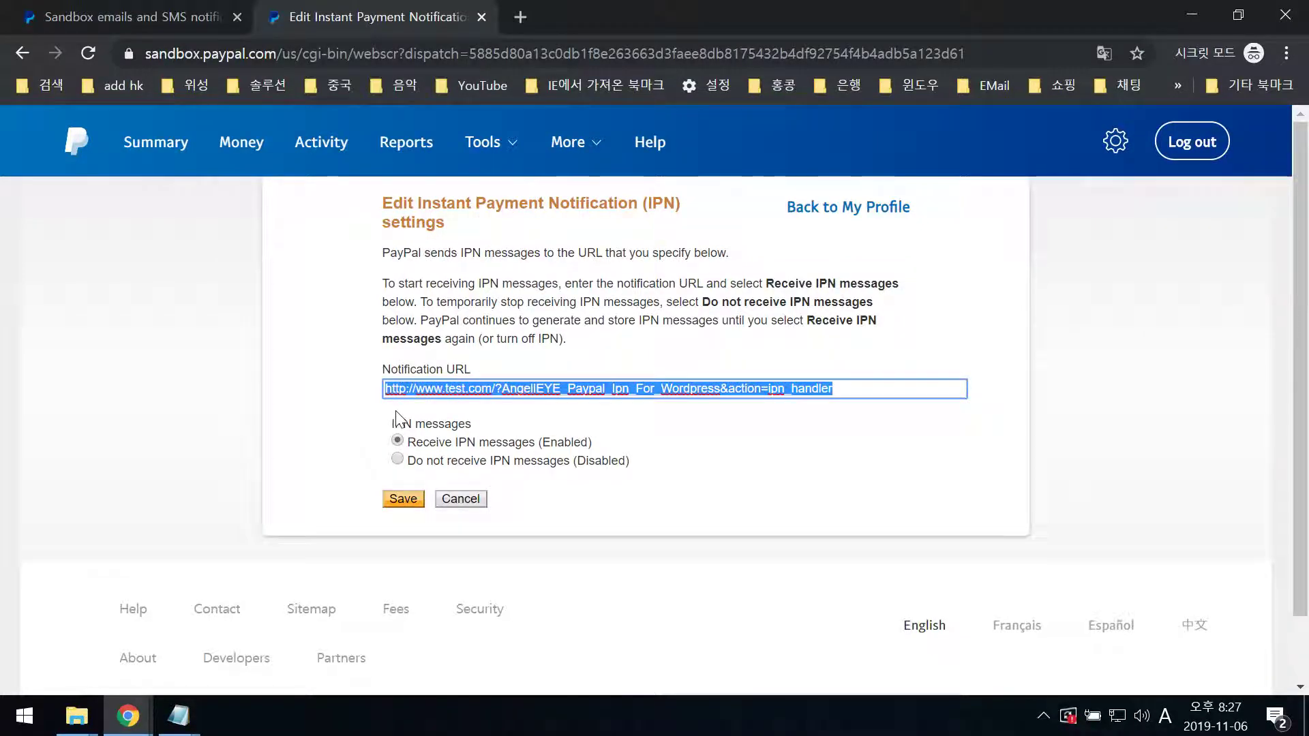
key("BackSpace")
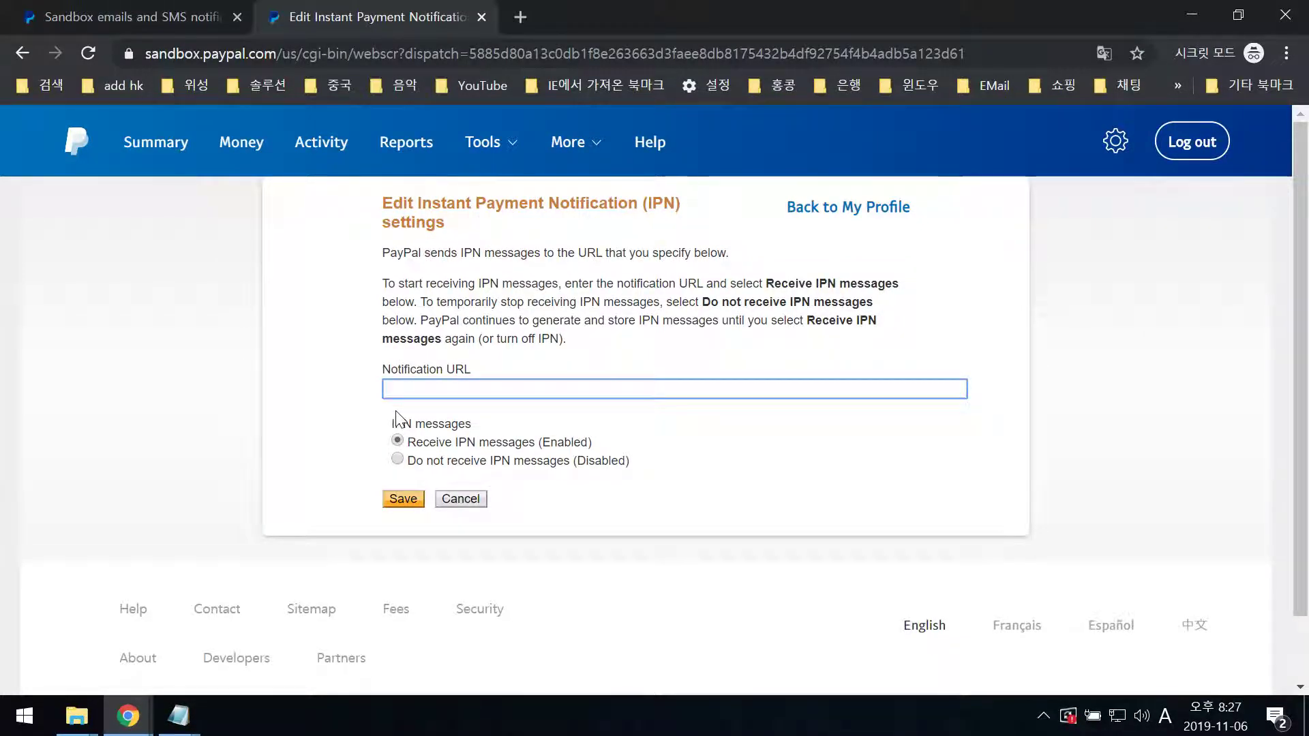
key("ctrl+v")
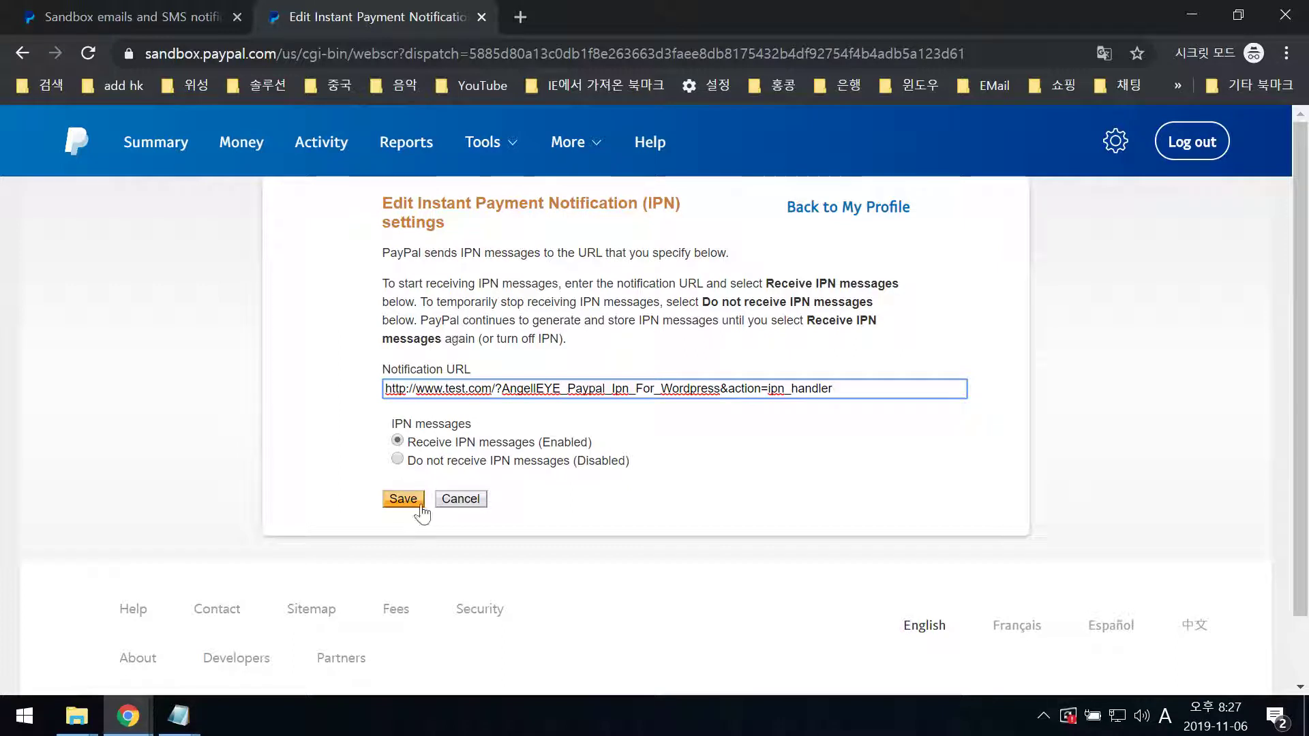
left_click(415, 474)
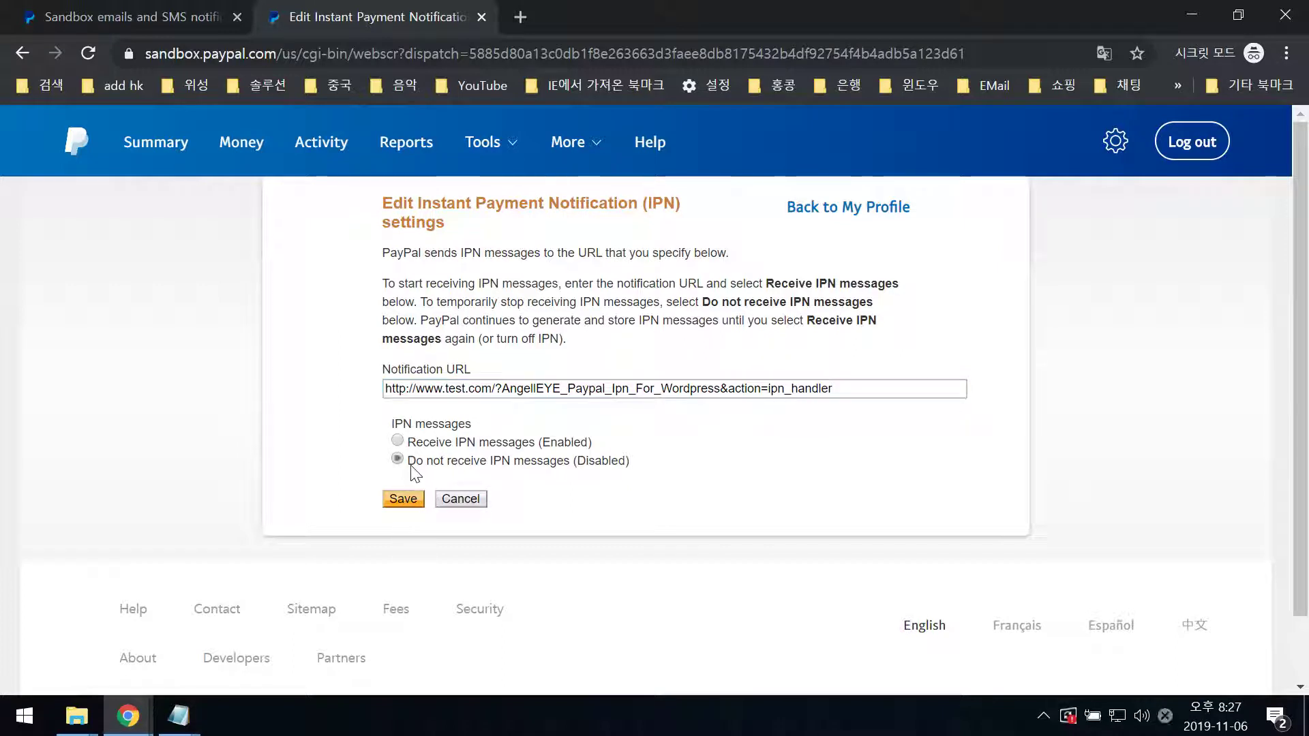
left_click(398, 441)
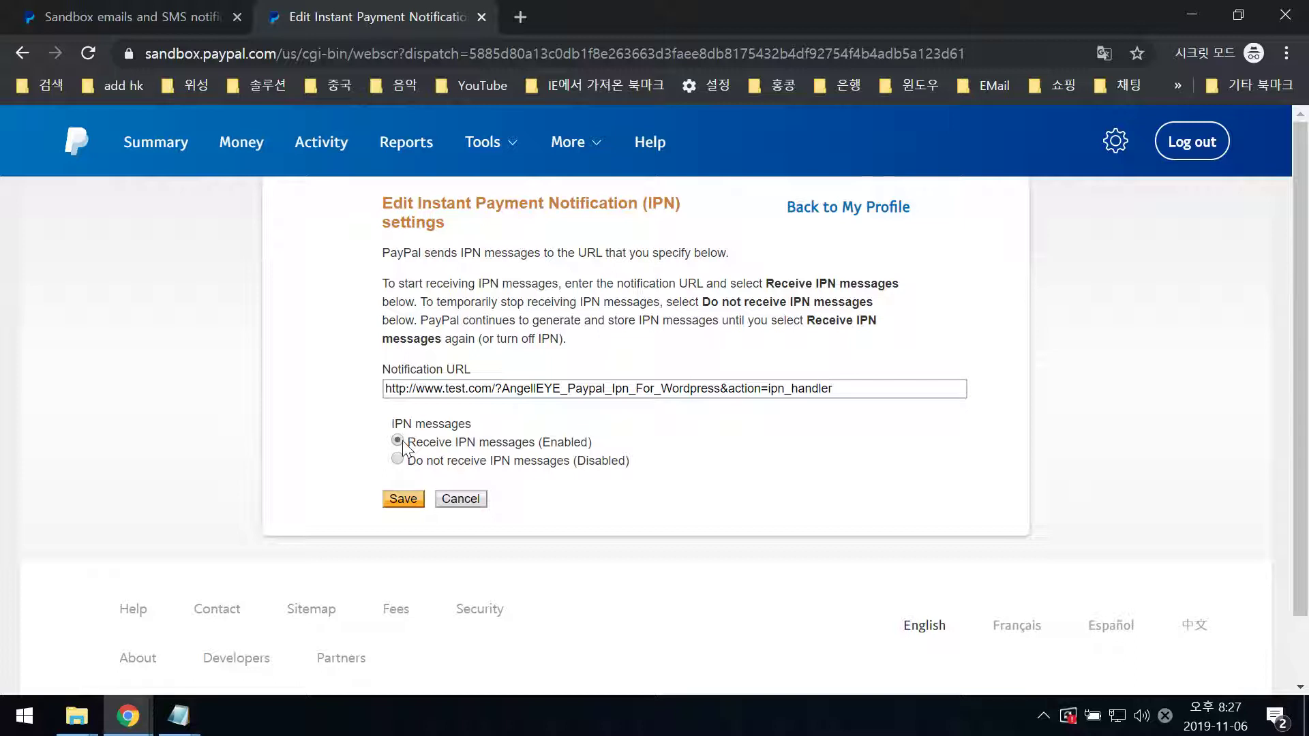
left_click(396, 503)
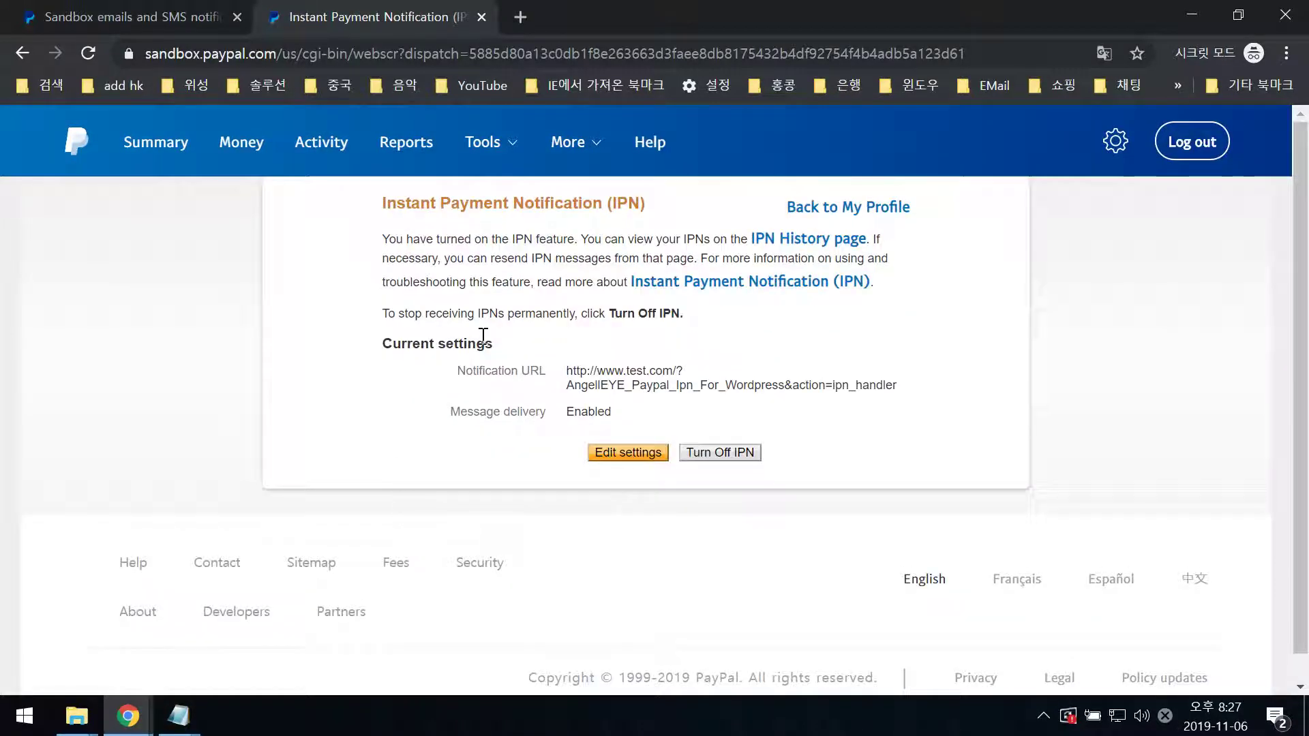
- Go from account settings to API access and open the classic NVP/SOAP API credentials page
mouse_move(1110, 149)
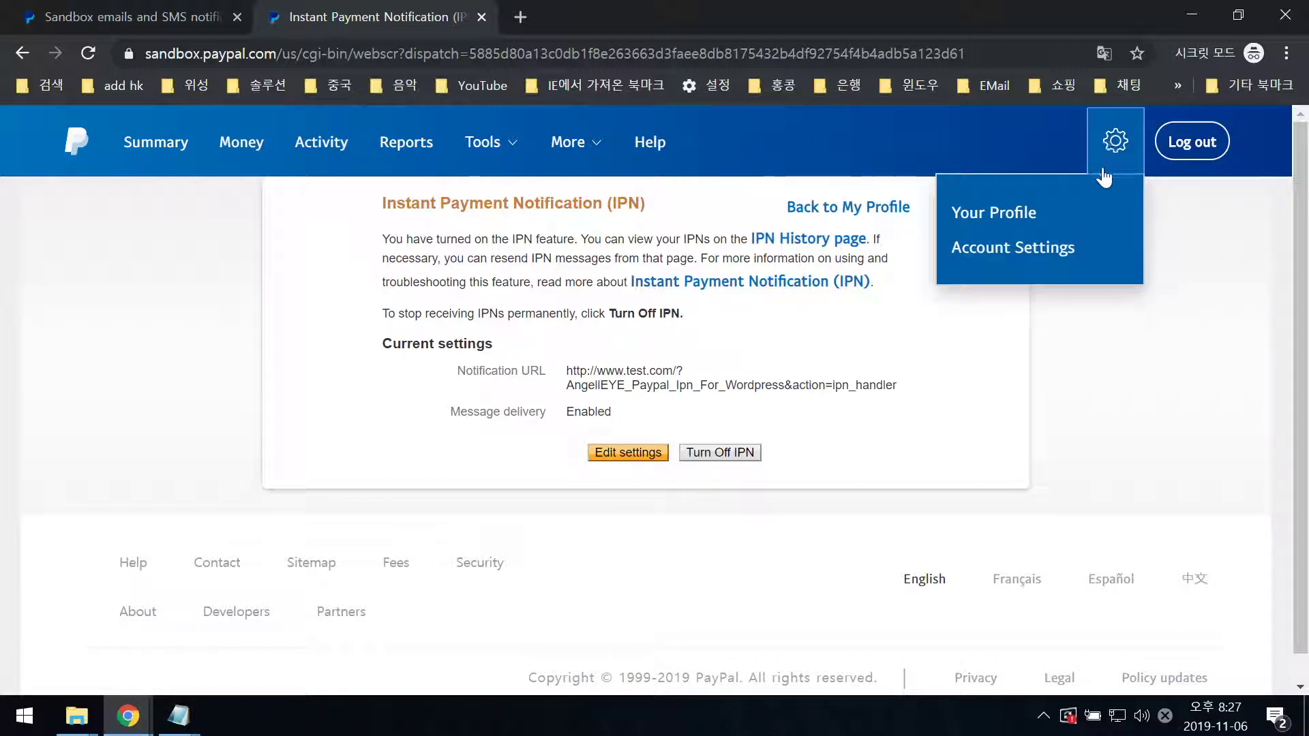
left_click(1026, 250)
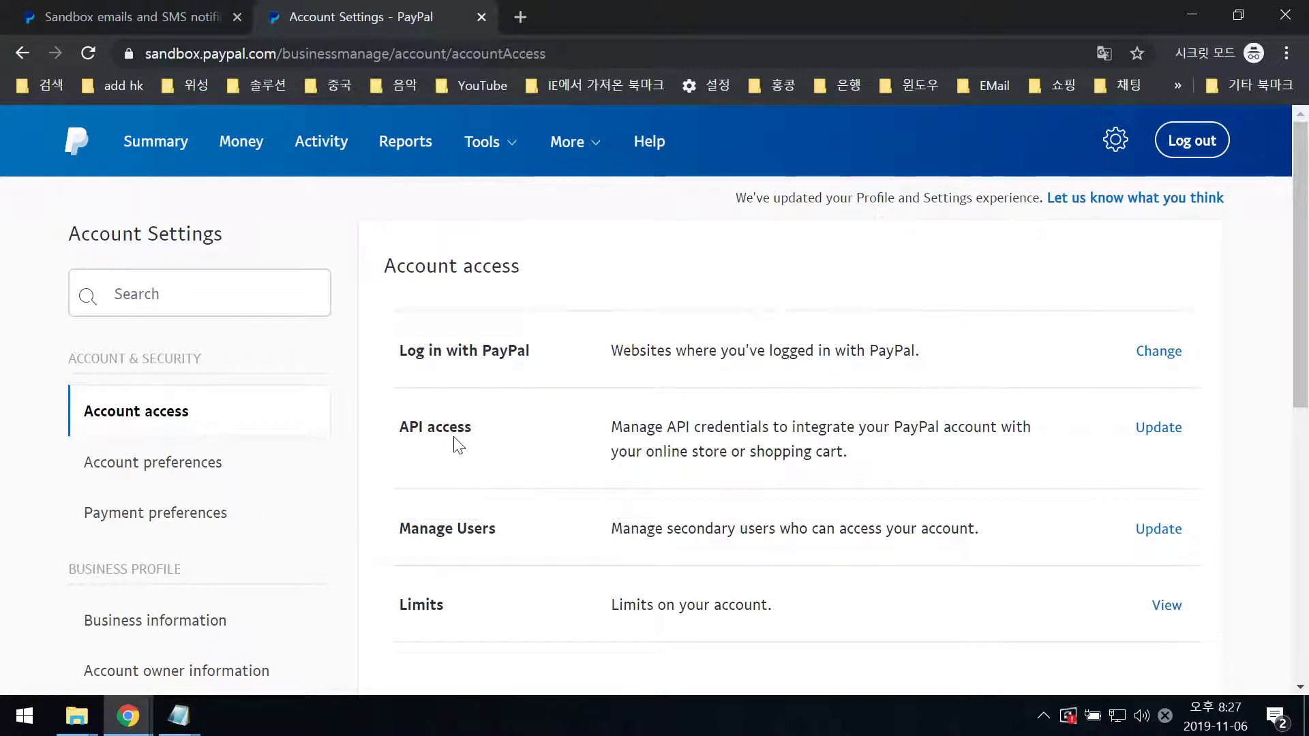
left_click(1151, 437)
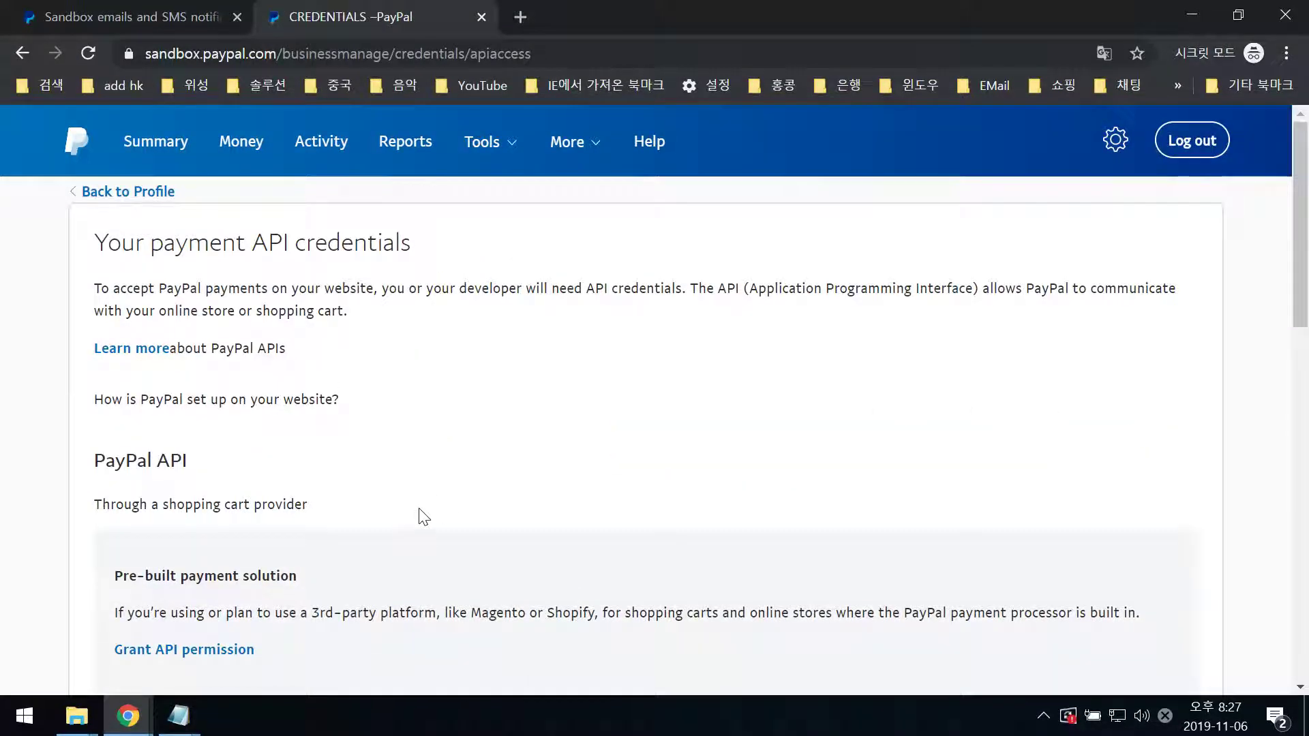
scroll(423, 516, "down", 5)
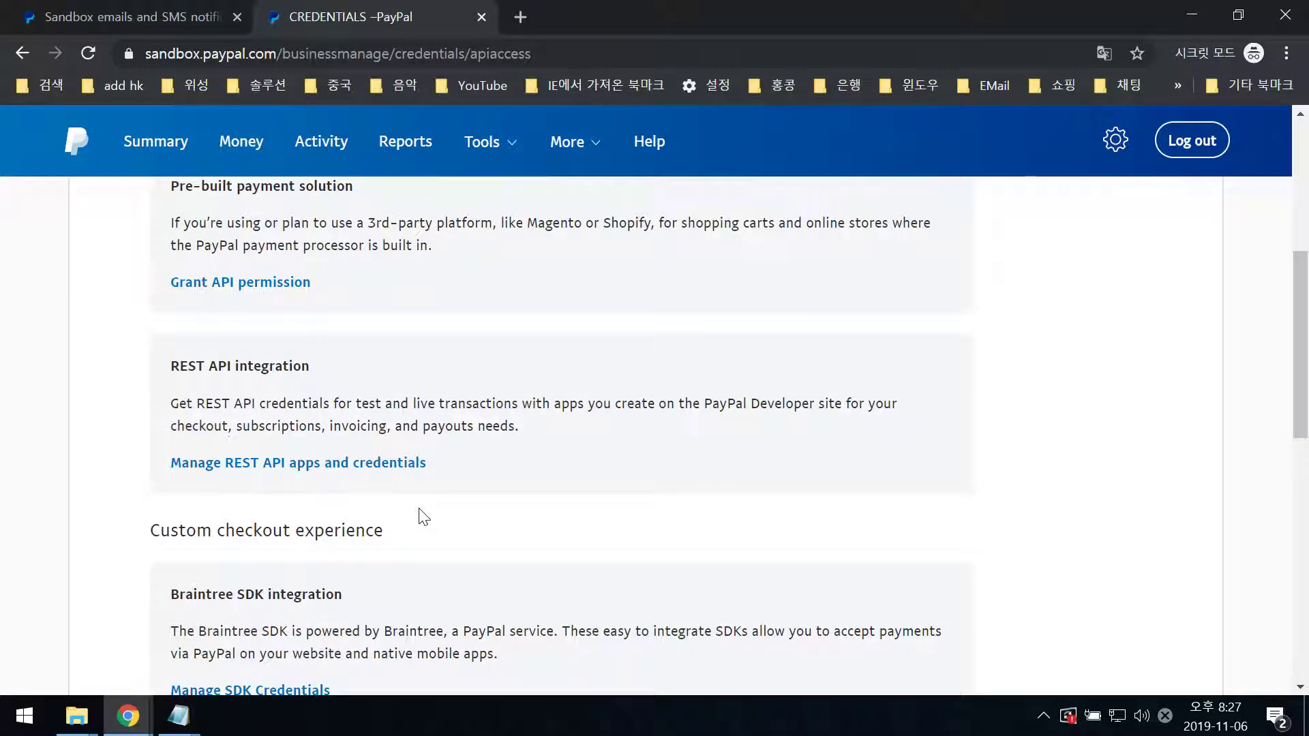
scroll(422, 516, "down", 6)
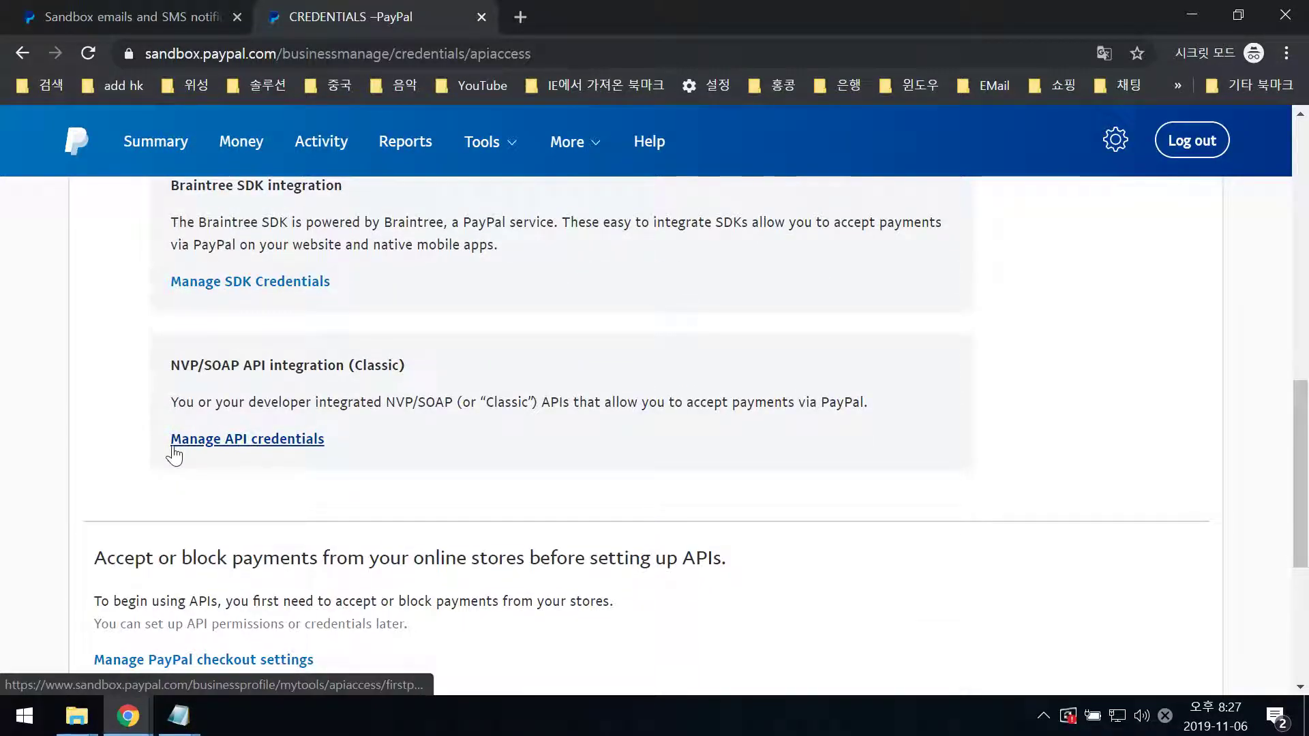
left_click(281, 444)
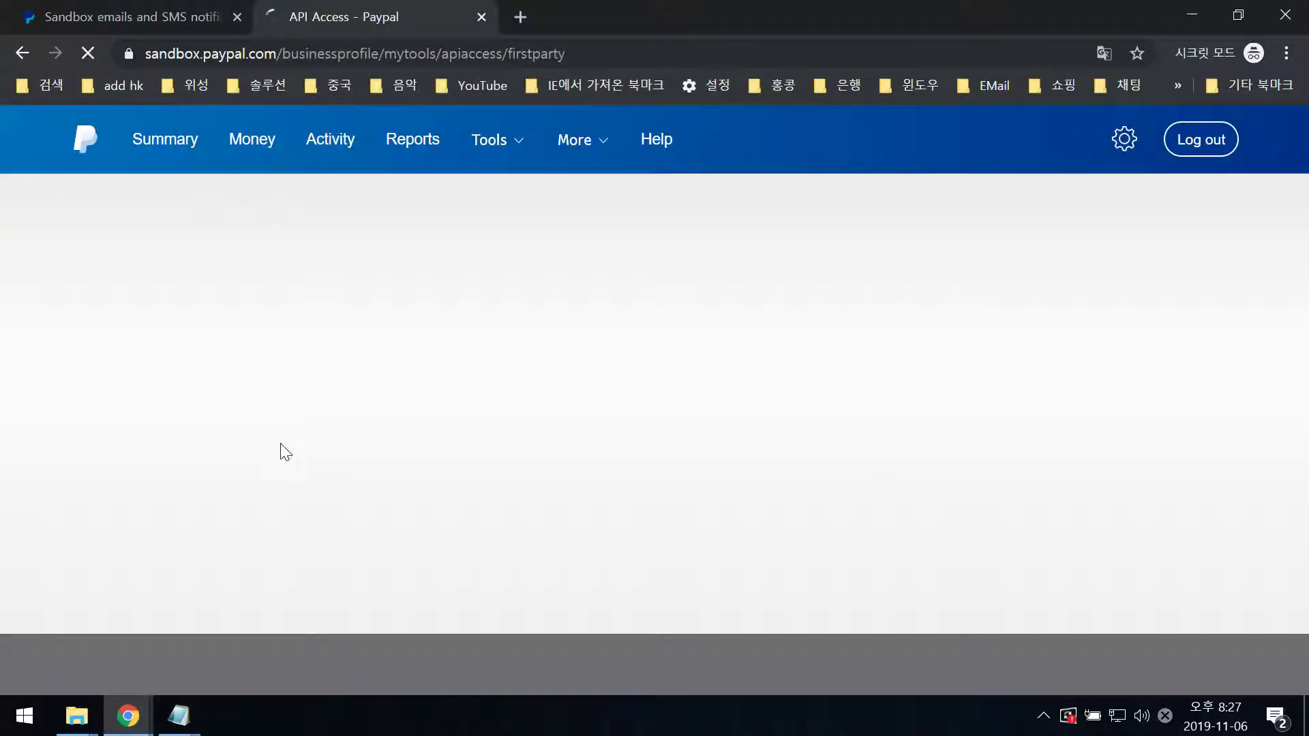
- Reveal and copy the sandbox API username, then switch back to the WordPress window
scroll(295, 456, "down", 1)
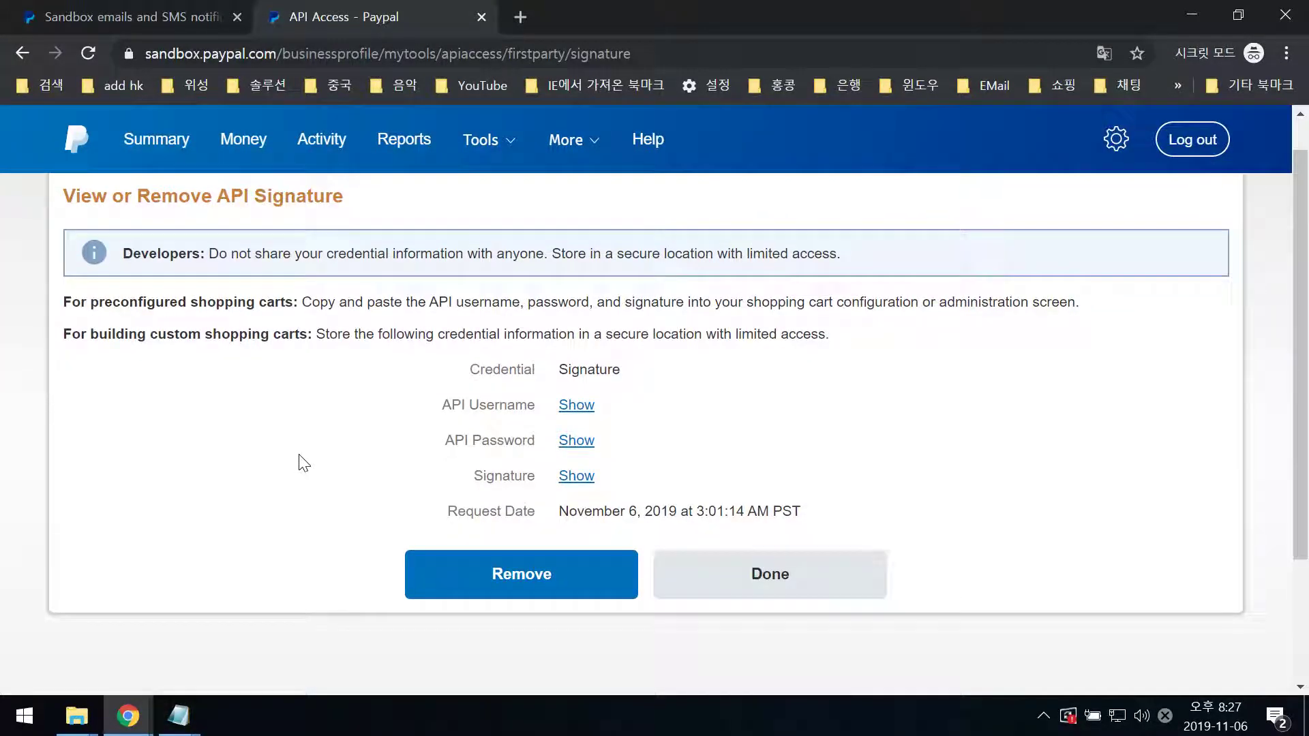
left_click_drag(453, 403, 533, 403)
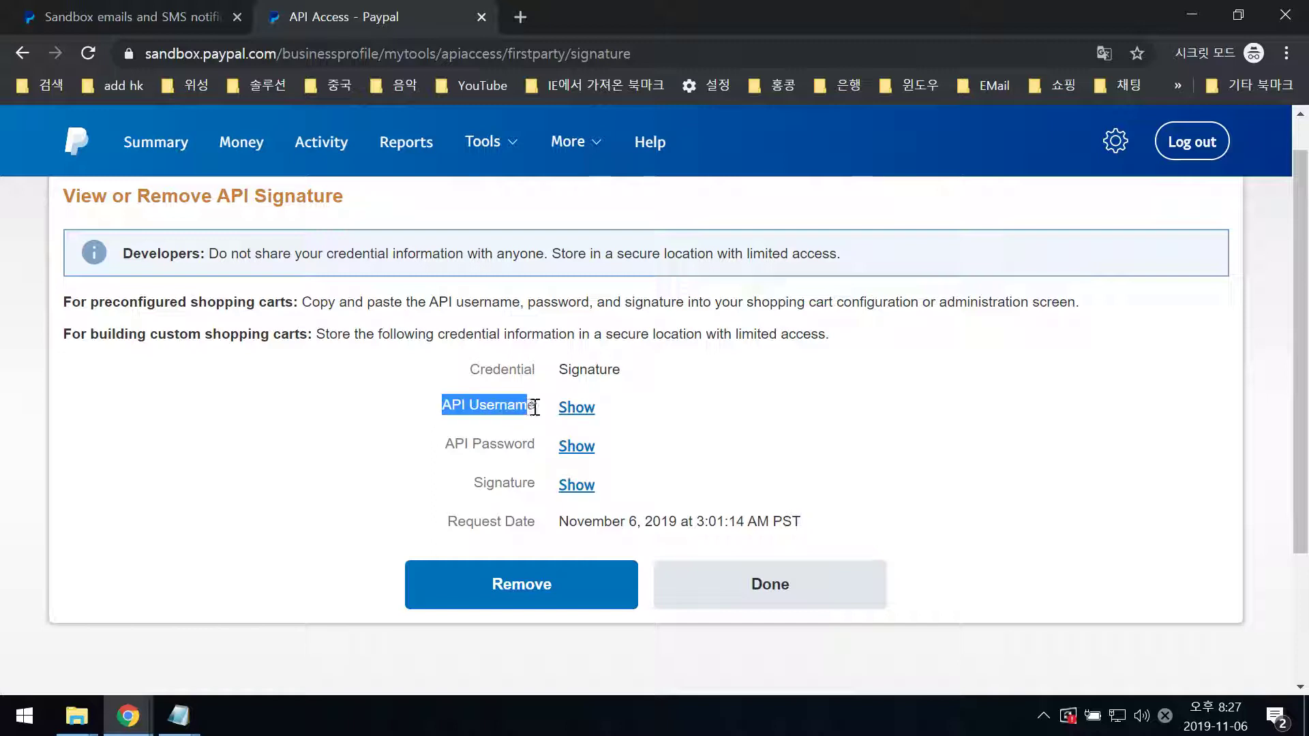
left_click(574, 415)
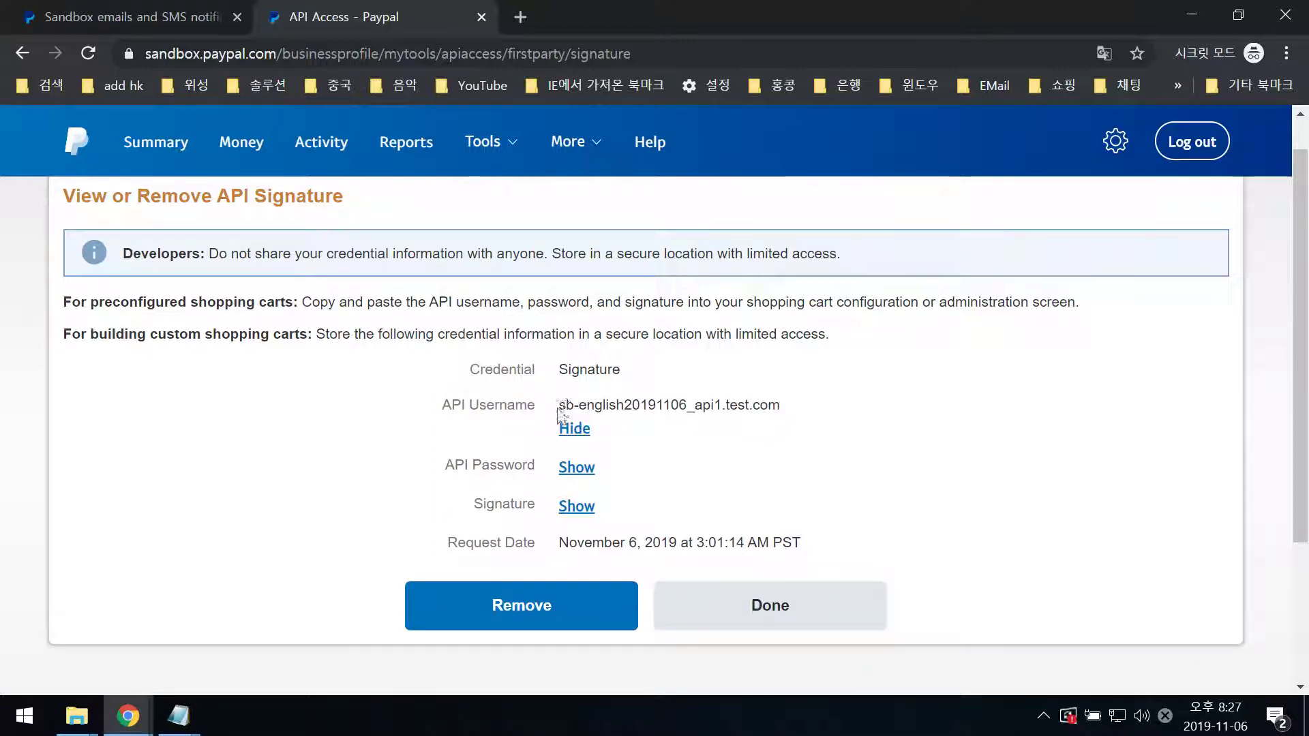
left_click_drag(558, 405, 788, 417)
right_click(763, 407)
left_click(776, 428)
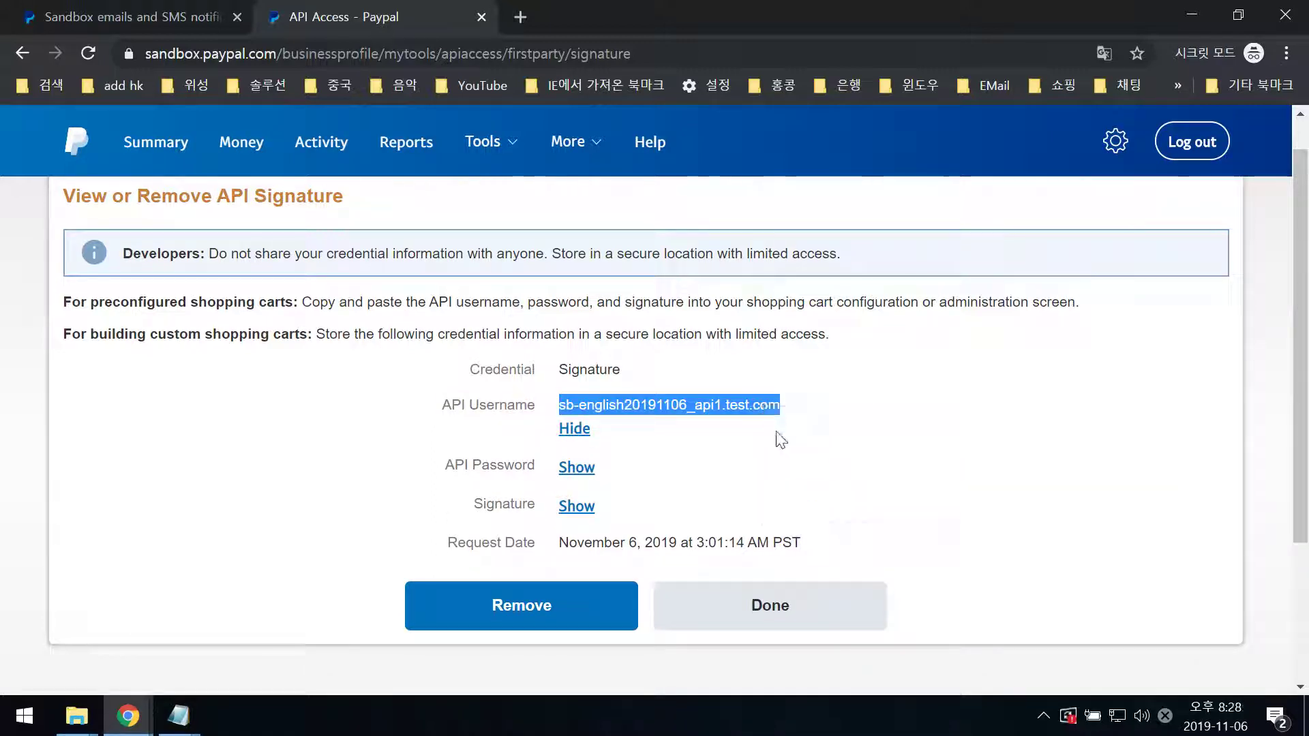
mouse_move(140, 699)
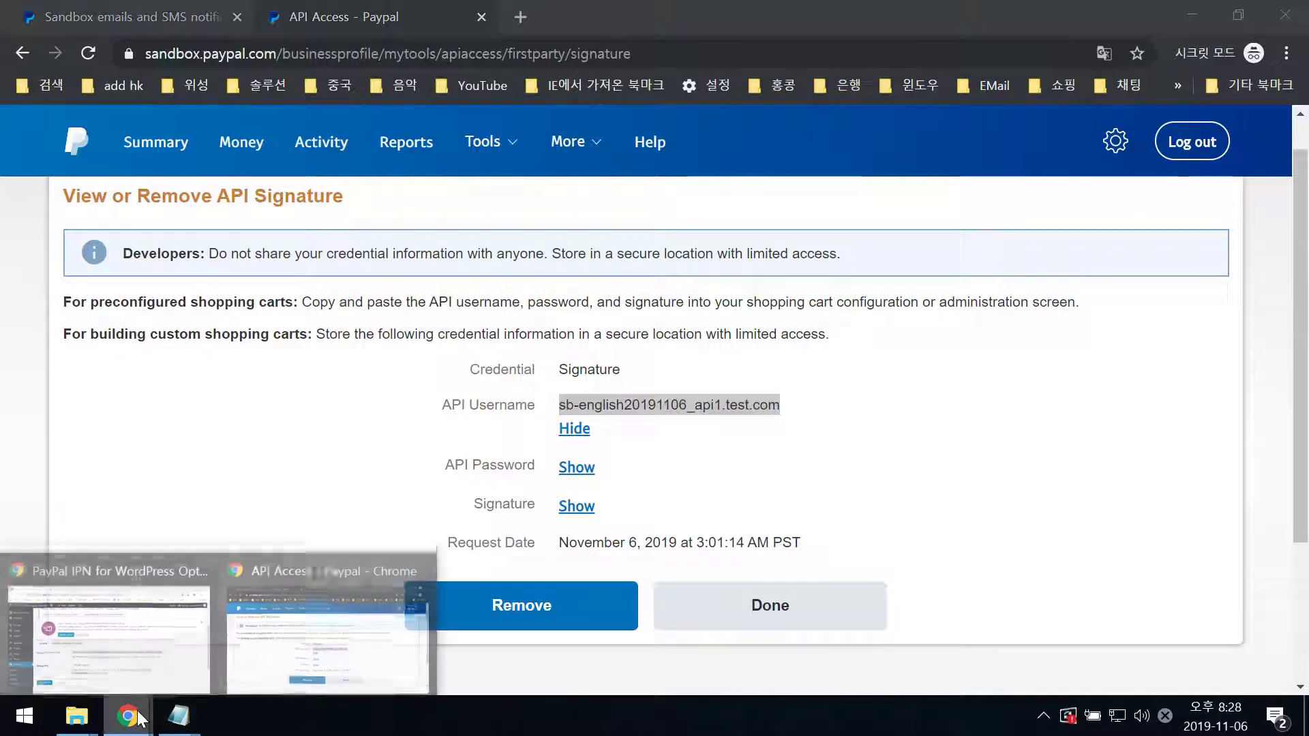
left_click(116, 555)
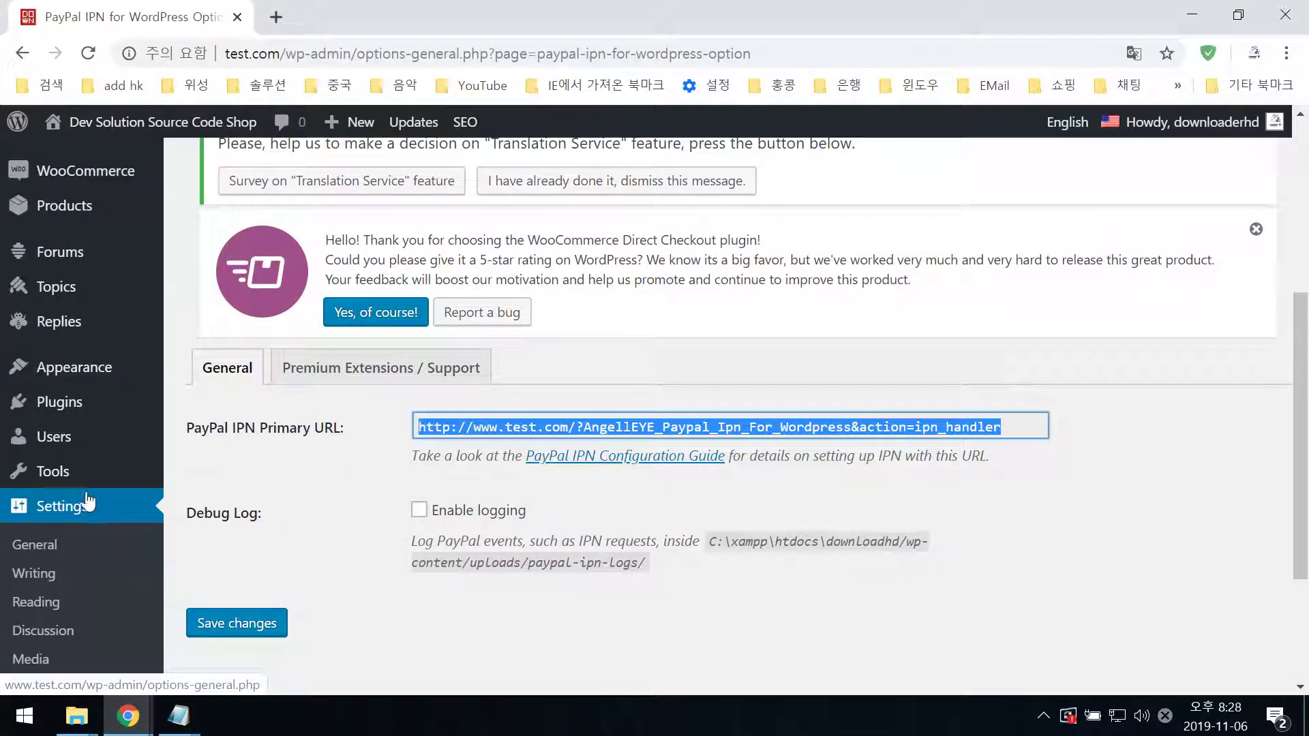
scroll(82, 508, "down", 1)
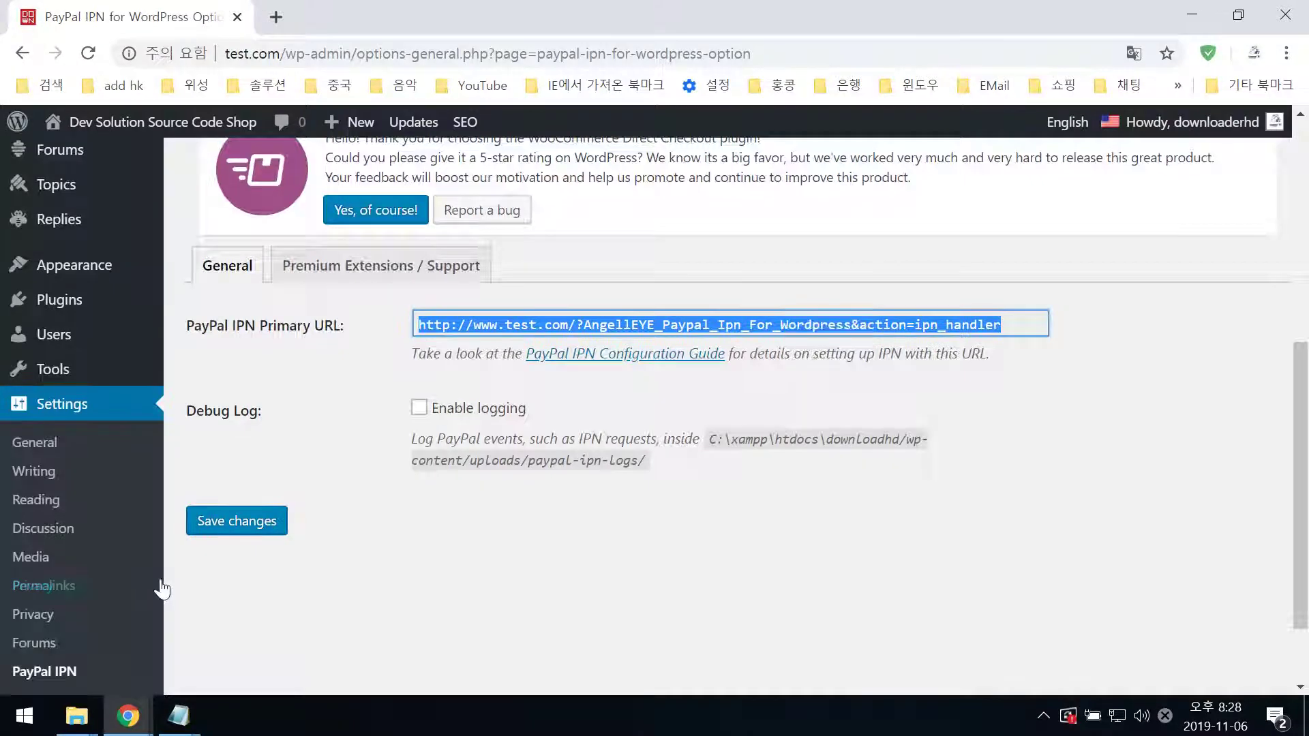
scroll(160, 587, "down", 1)
scroll(160, 590, "up", 5)
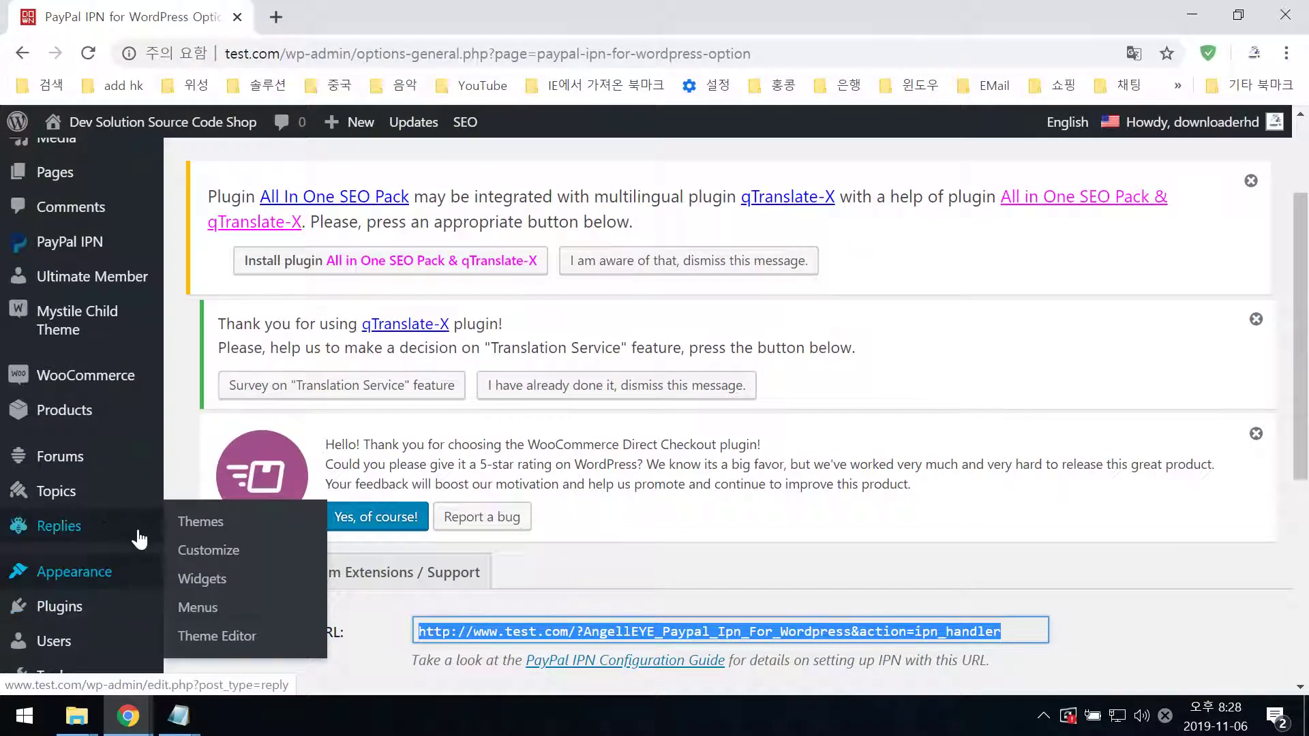
mouse_move(109, 390)
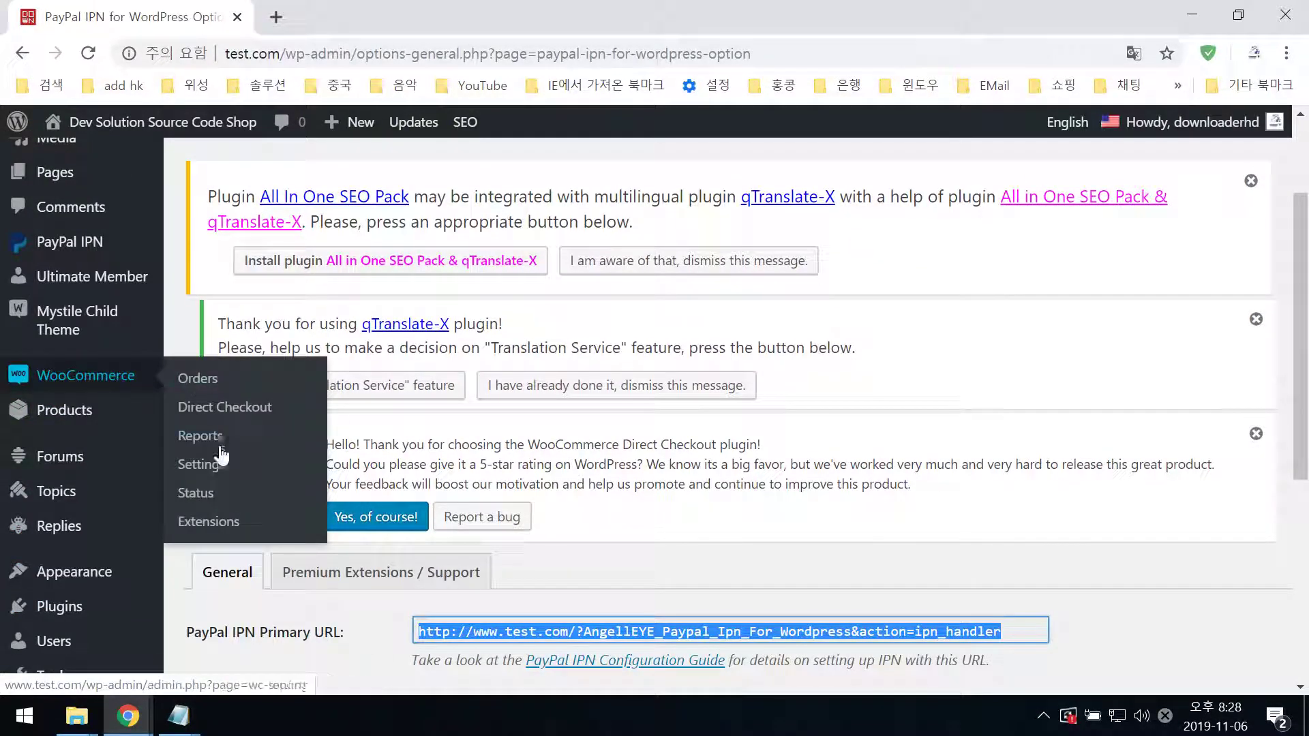
- Open WooCommerce Settings on the Payments tab and scroll to the payment methods table
left_click(219, 470)
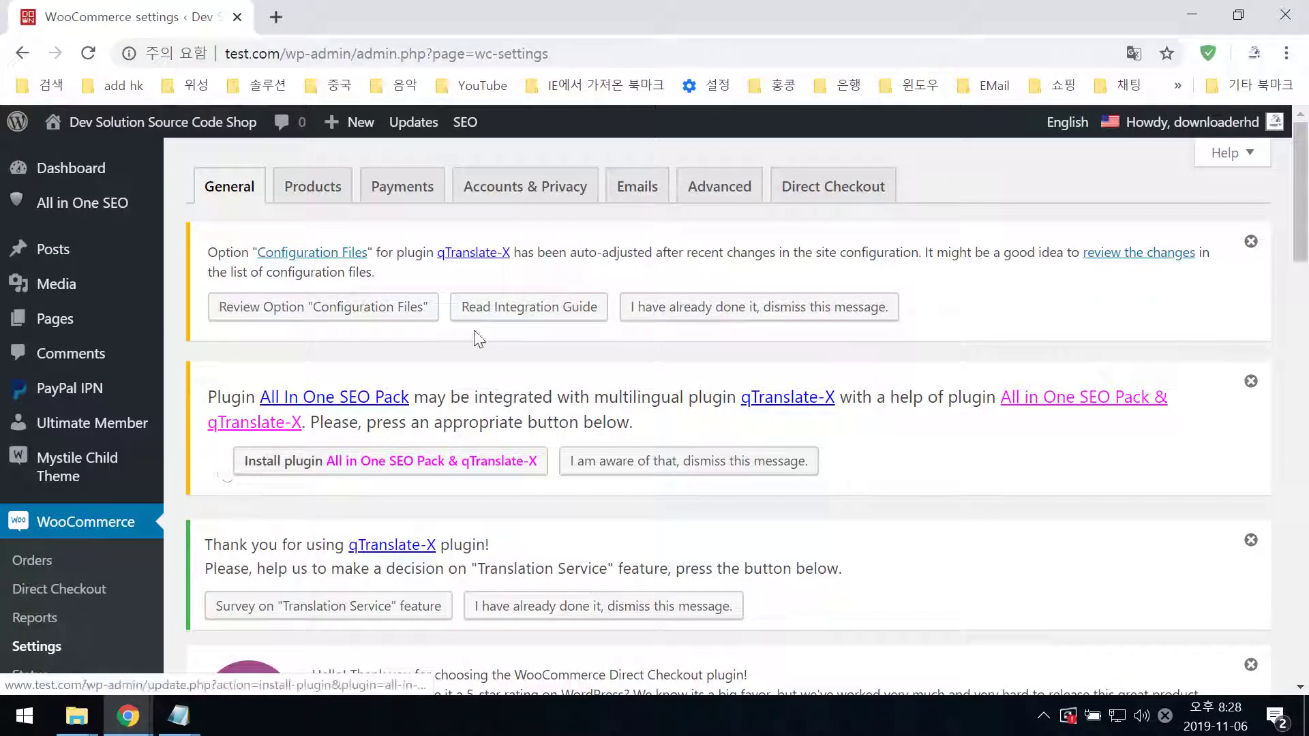
left_click(408, 202)
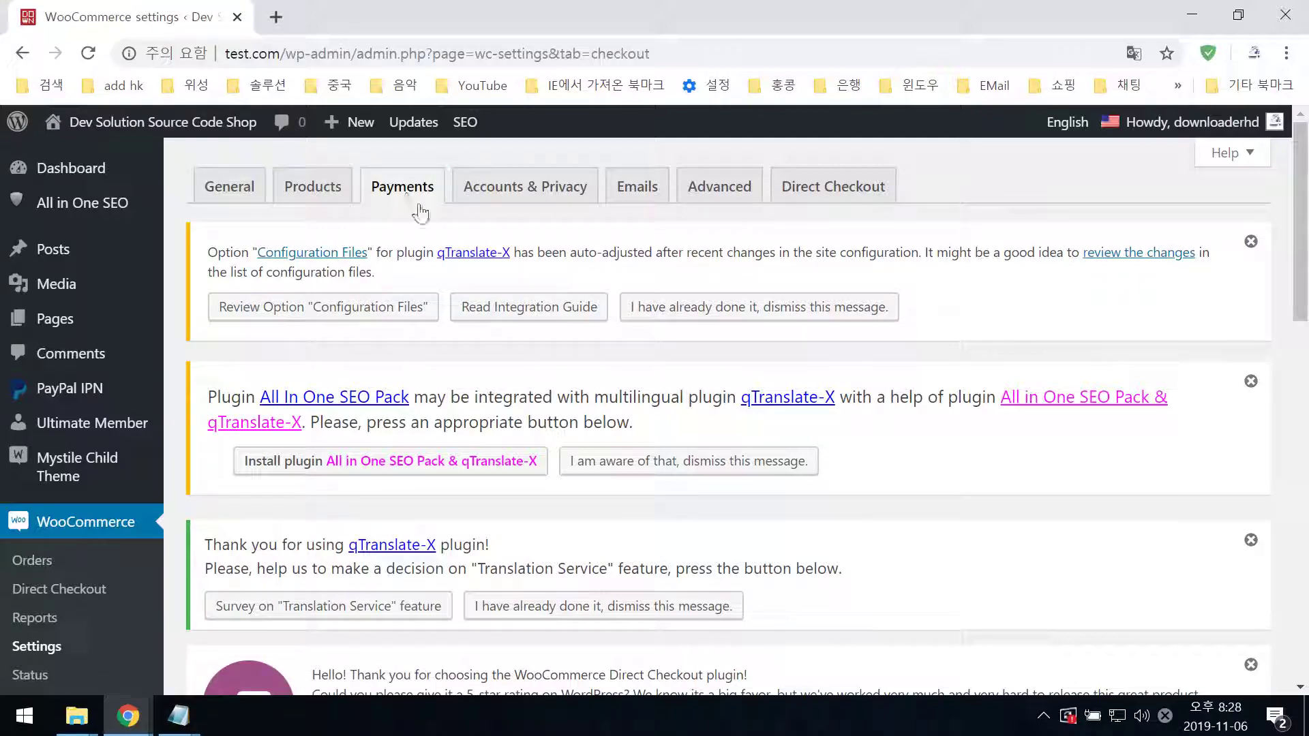
scroll(680, 525, "down", 15)
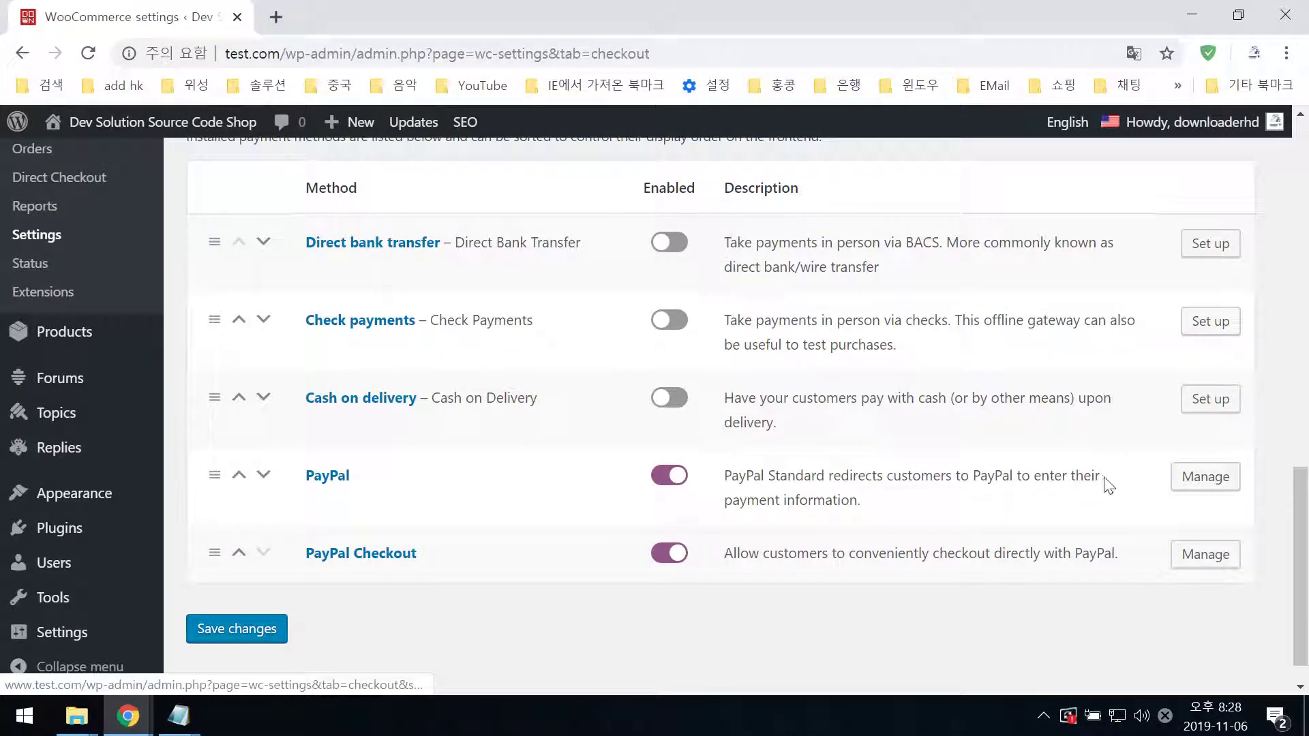
- Open PayPal's payment settings, review the sandbox and IPN options, and select the Receiver email value
left_click(1202, 480)
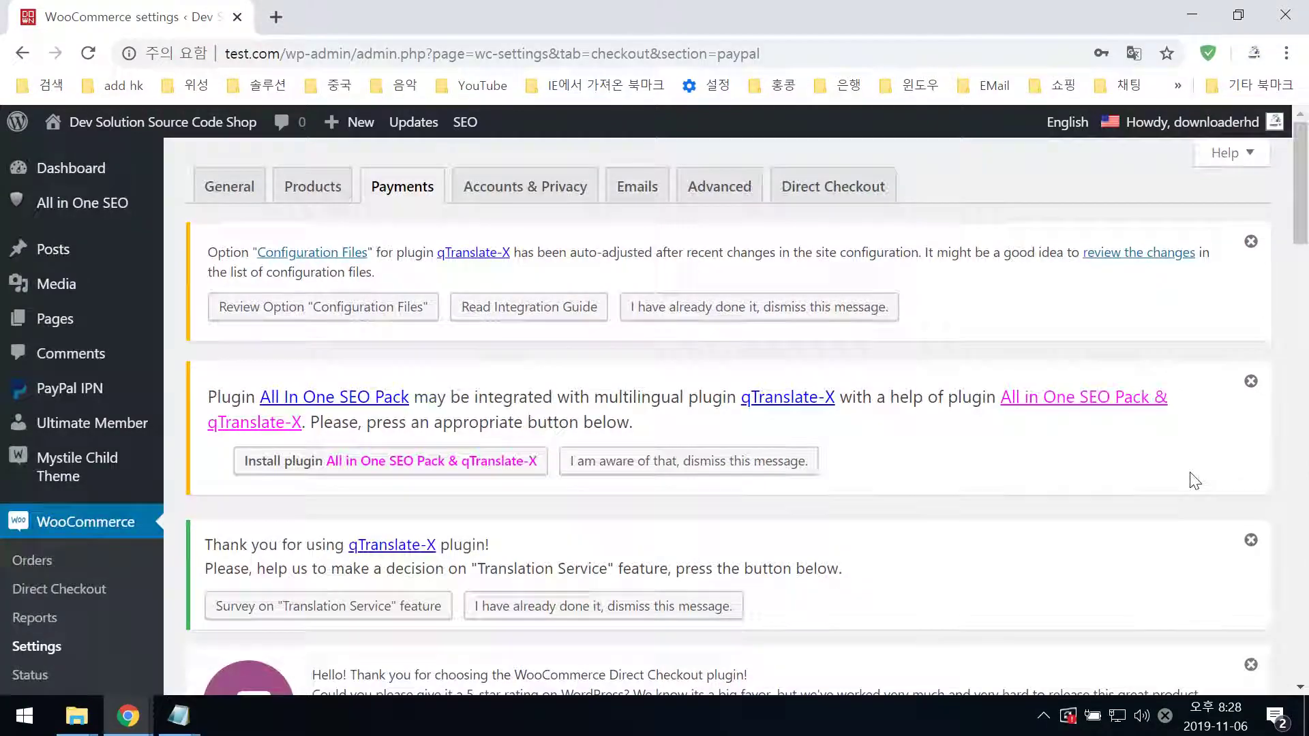
scroll(1194, 481, "down", 12)
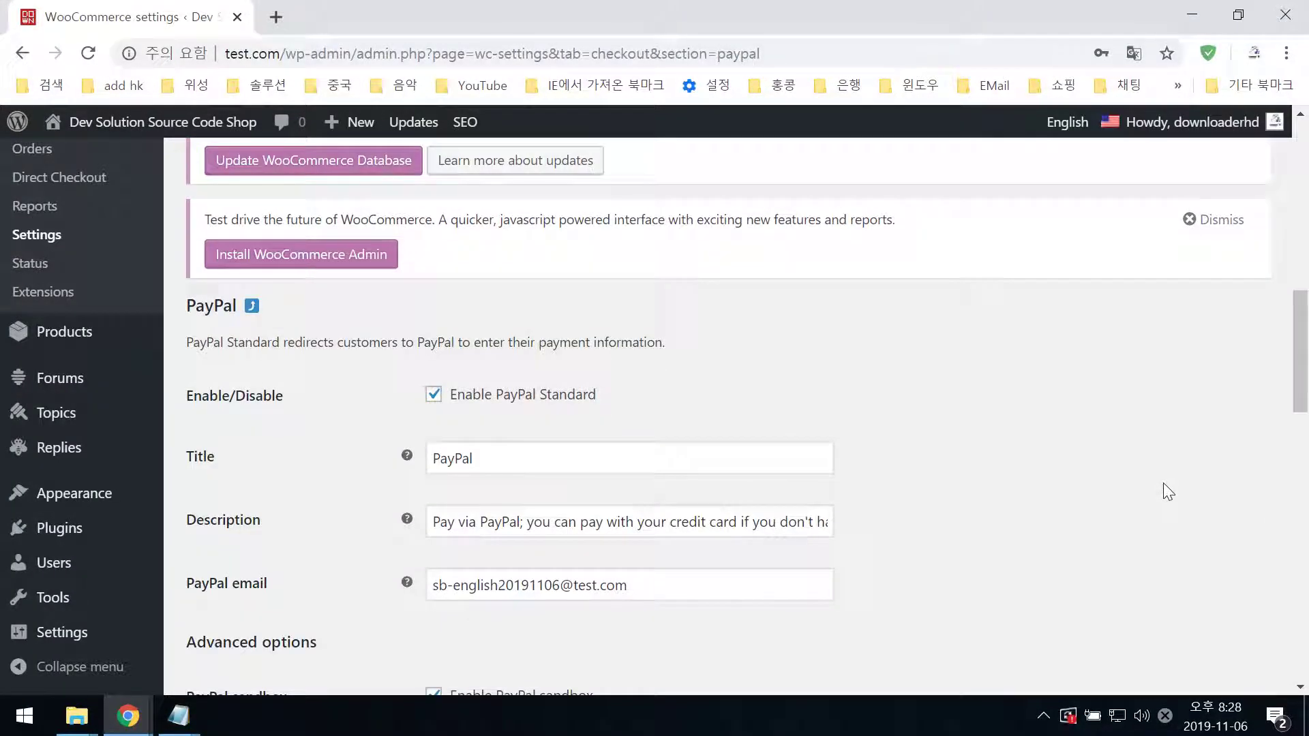
scroll(1163, 482, "down", 5)
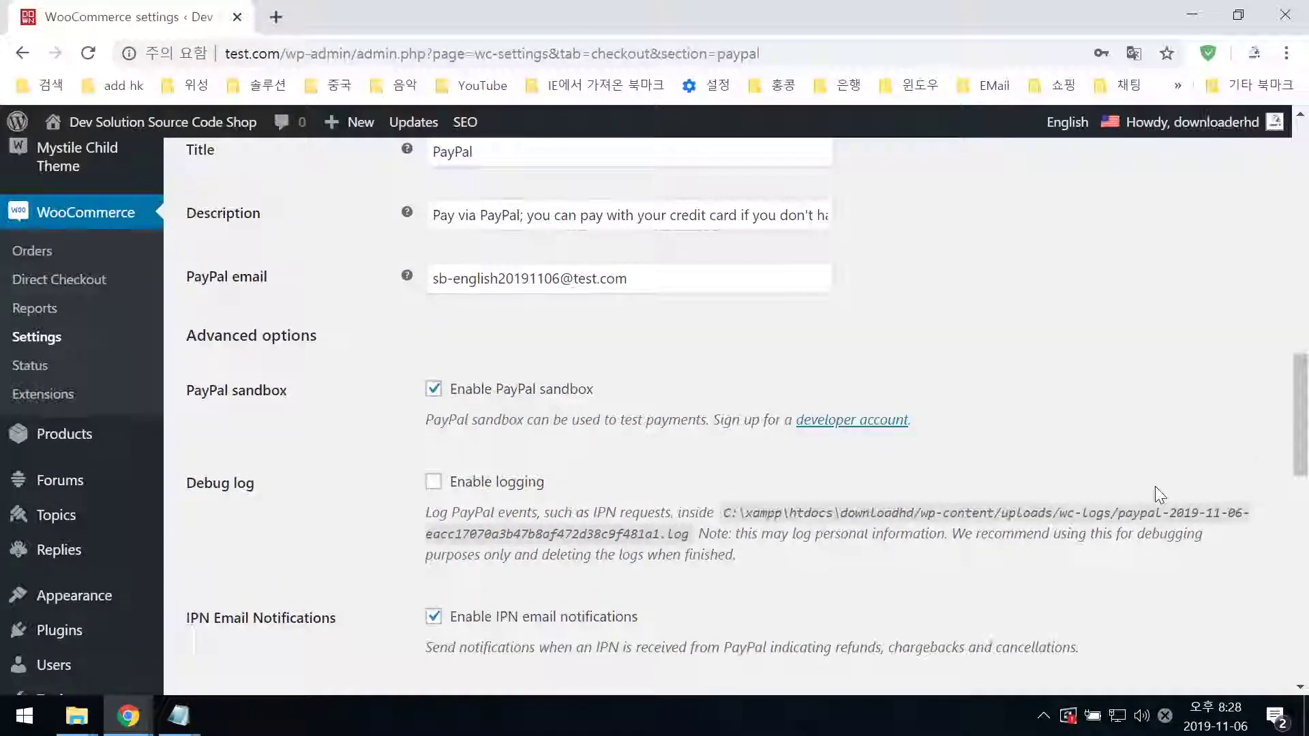
scroll(1155, 487, "up", 3)
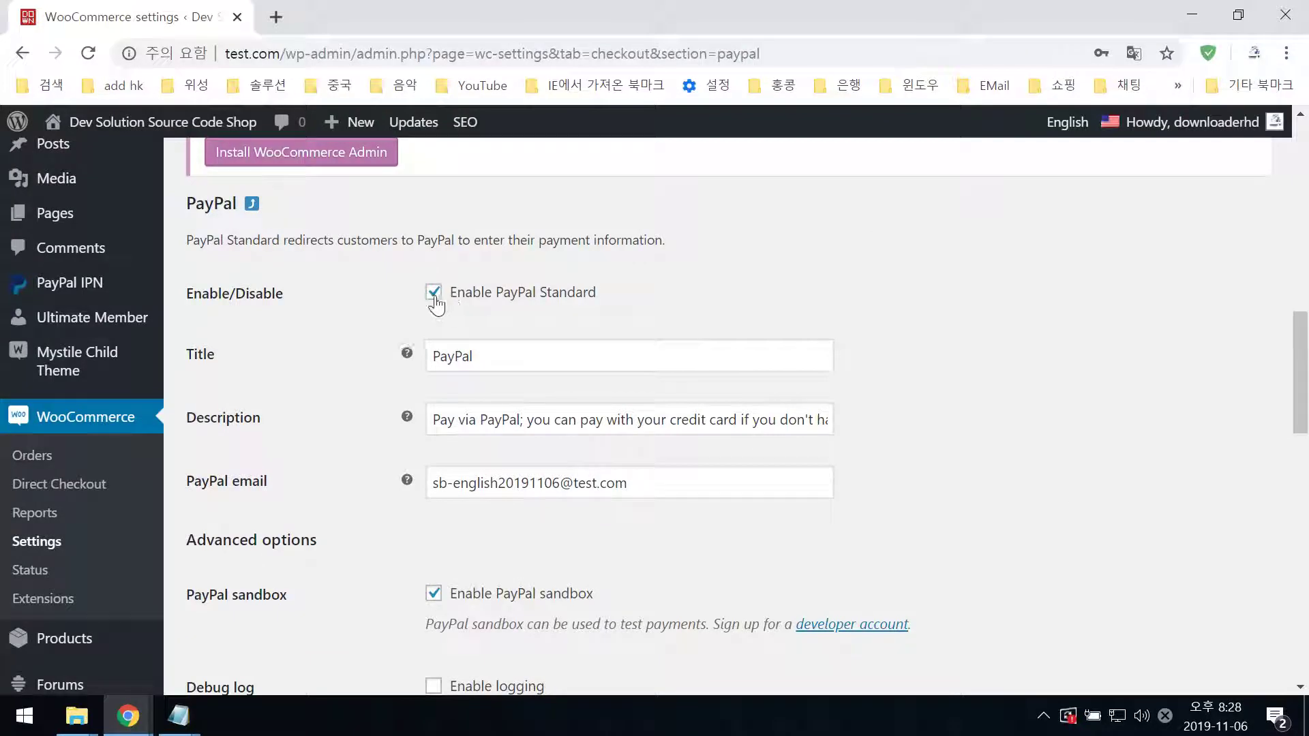
scroll(644, 518, "down", 3)
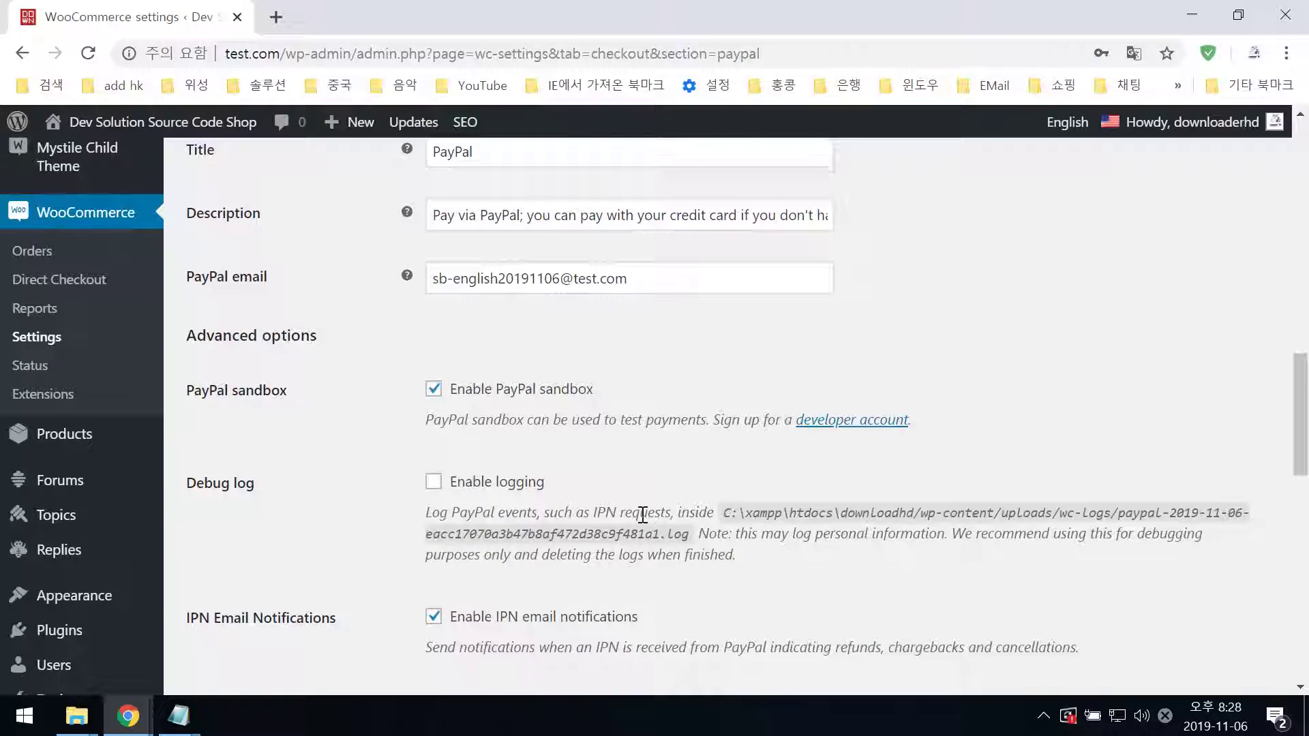
scroll(644, 518, "down", 2)
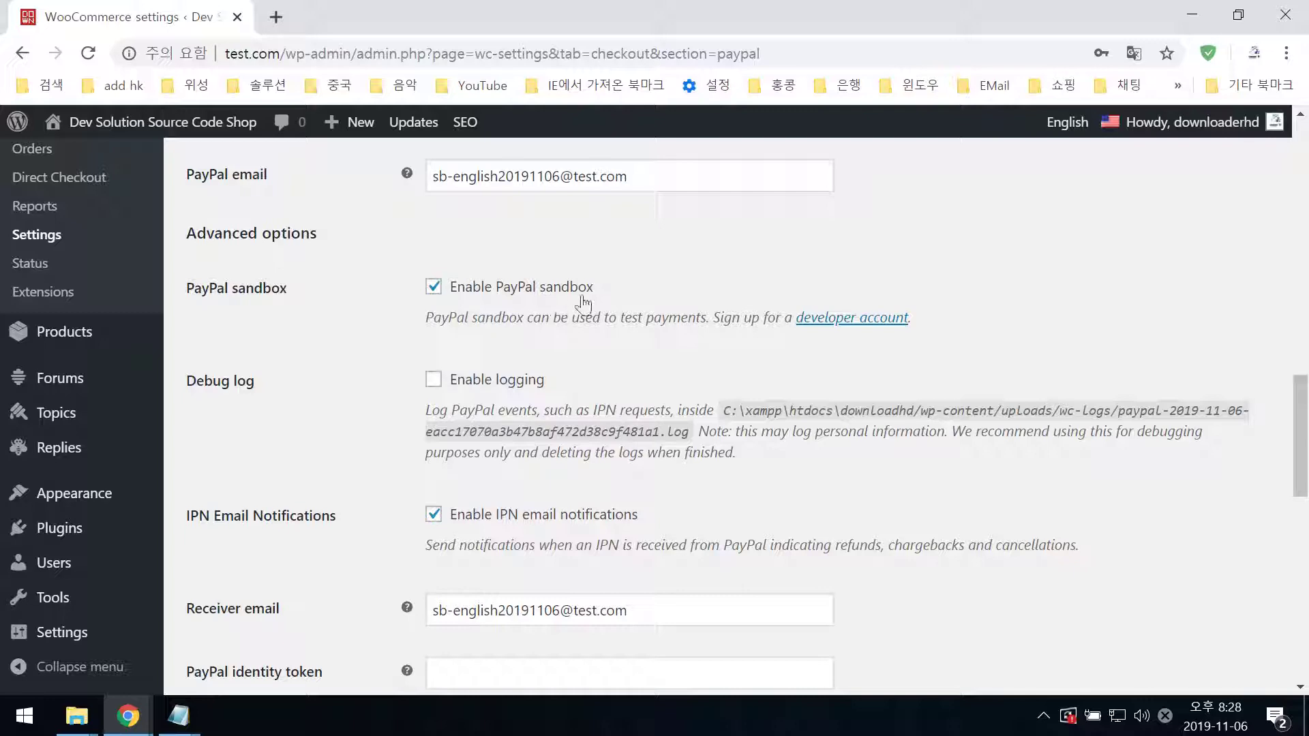
scroll(532, 531, "down", 5)
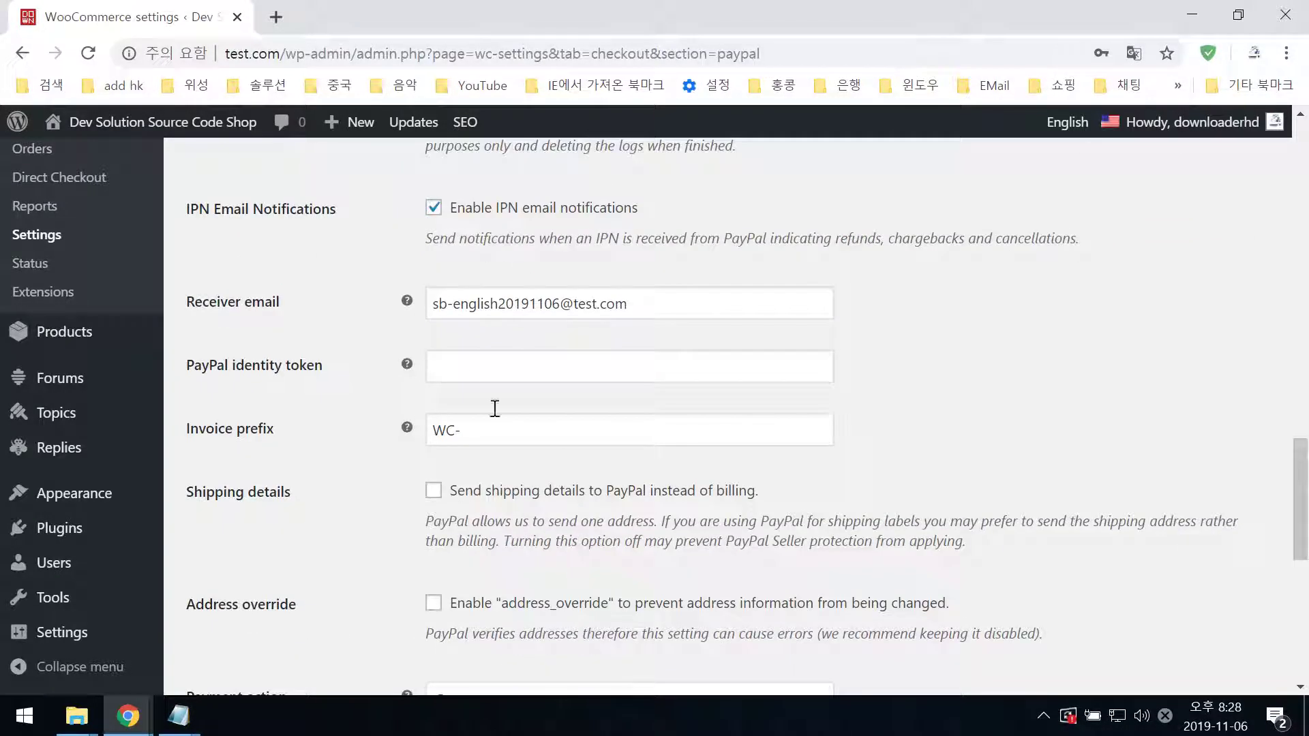
left_click_drag(652, 306, 429, 304)
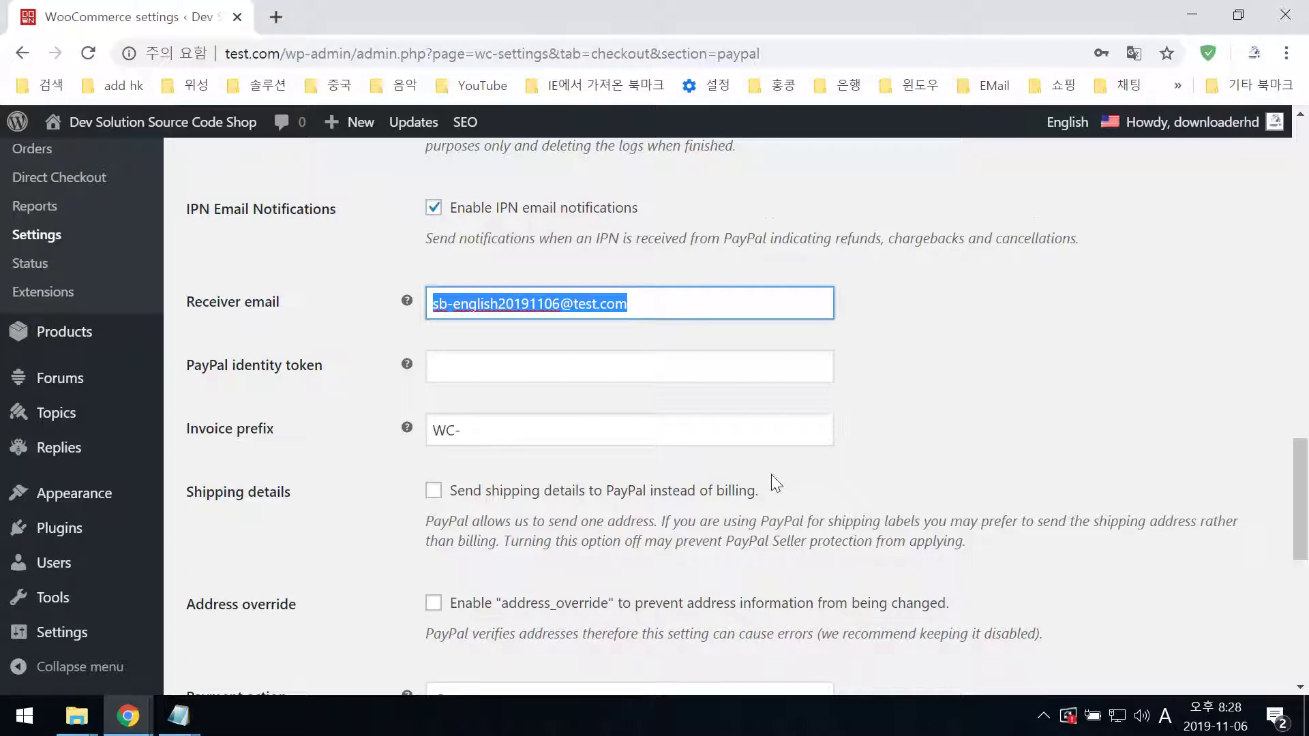
scroll(771, 481, "down", 2)
scroll(774, 477, "up", 2)
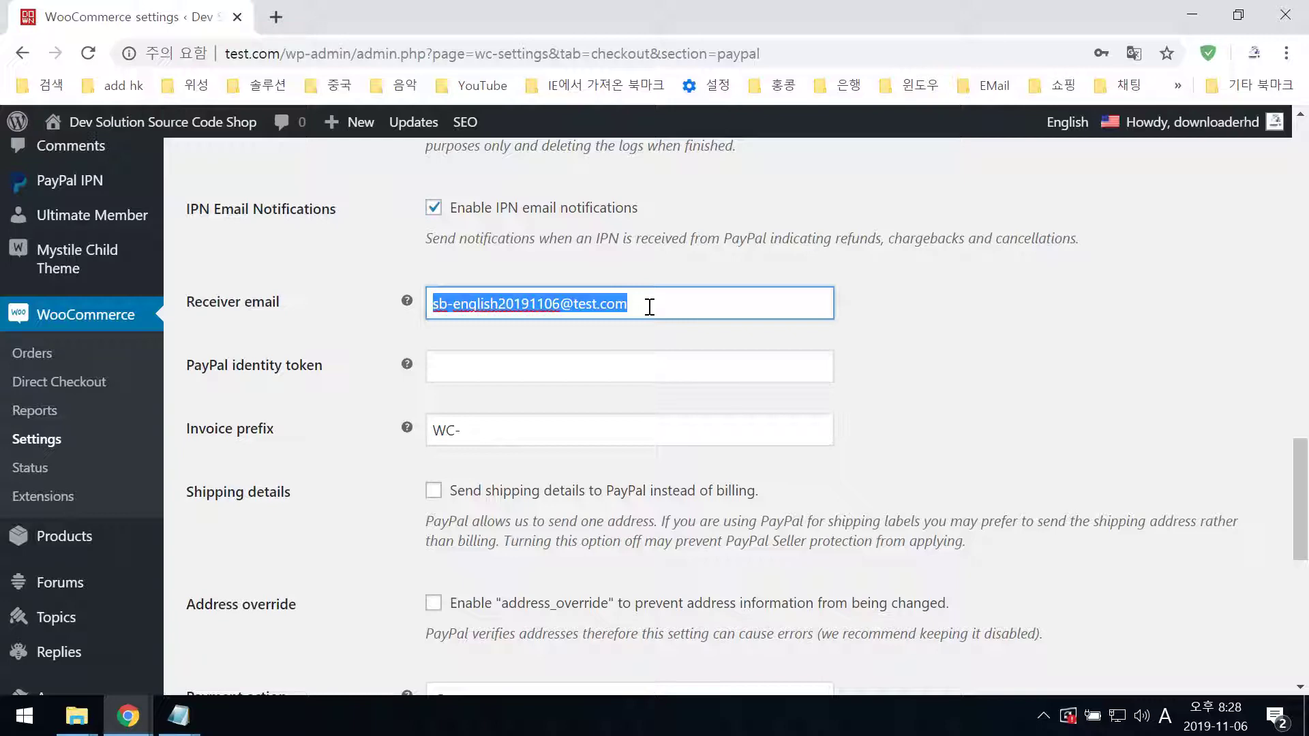
left_click(649, 307)
scroll(671, 498, "down", 8)
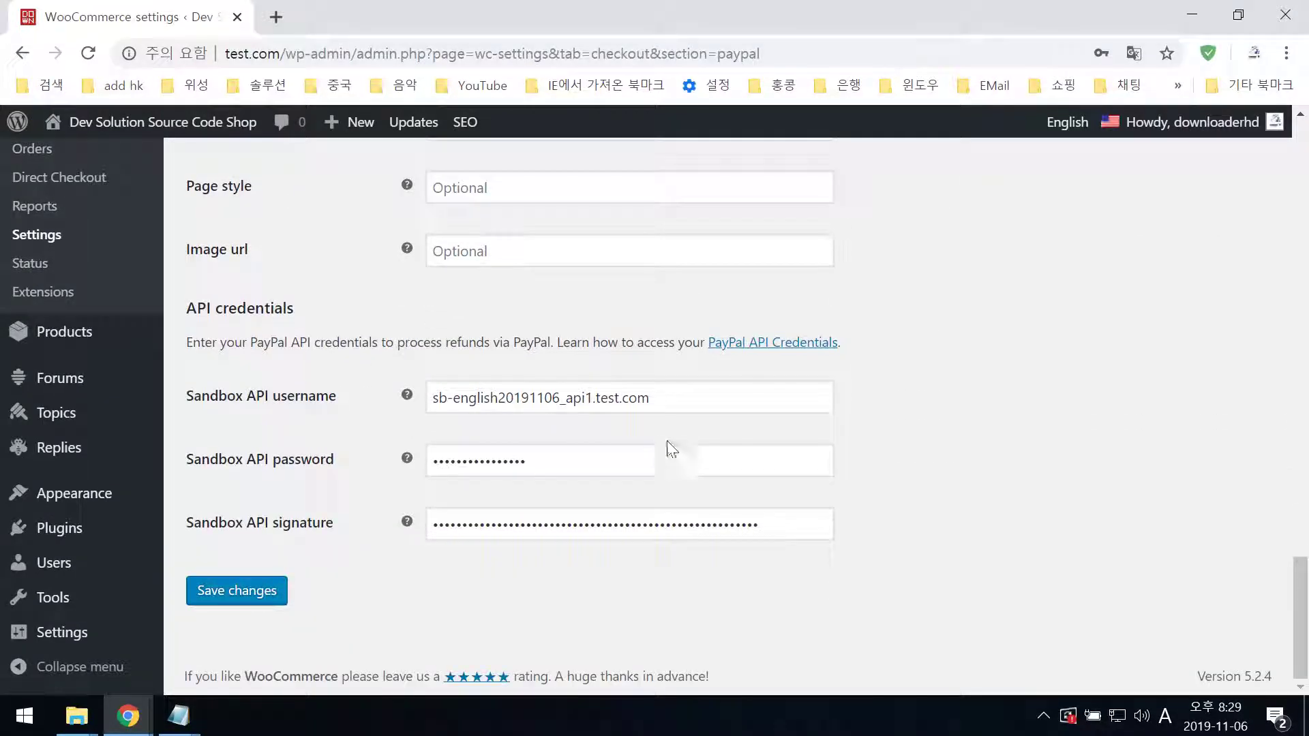
scroll(688, 412, "up", 15)
left_click_drag(643, 318, 380, 319)
scroll(488, 548, "down", 5)
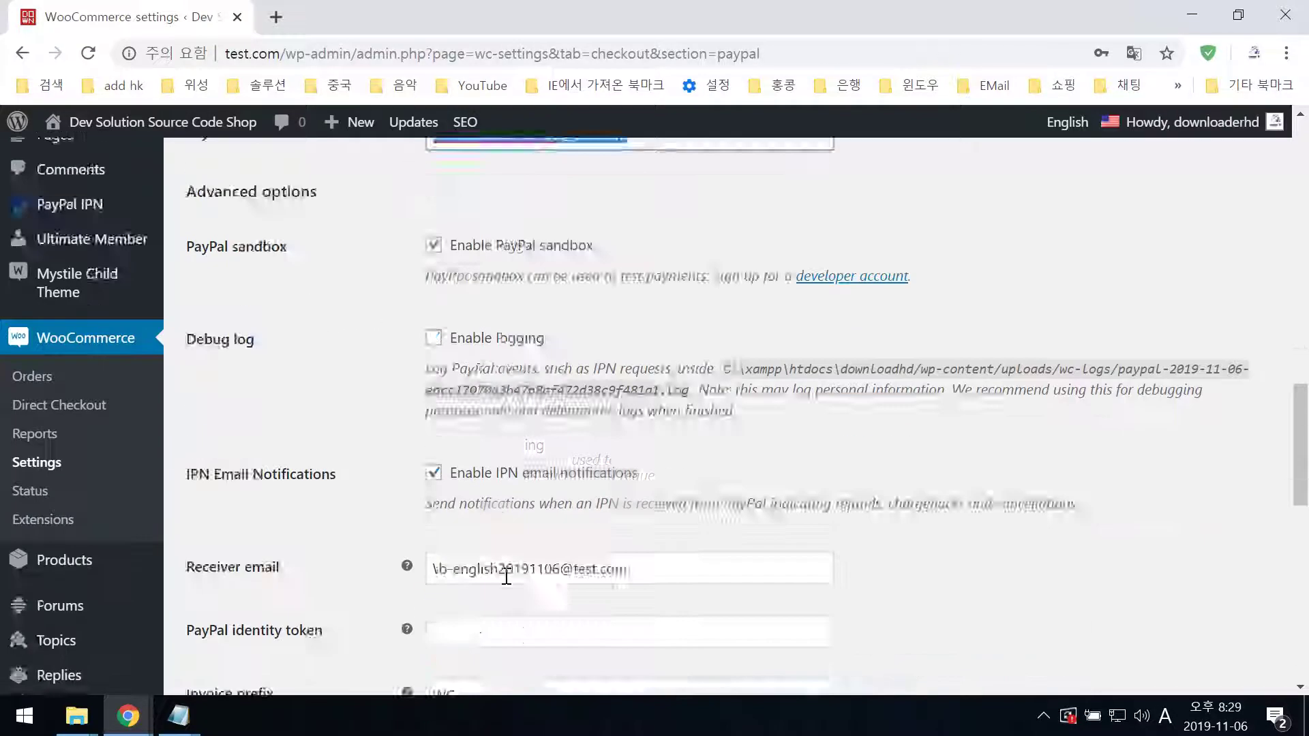
left_click_drag(665, 460, 432, 447)
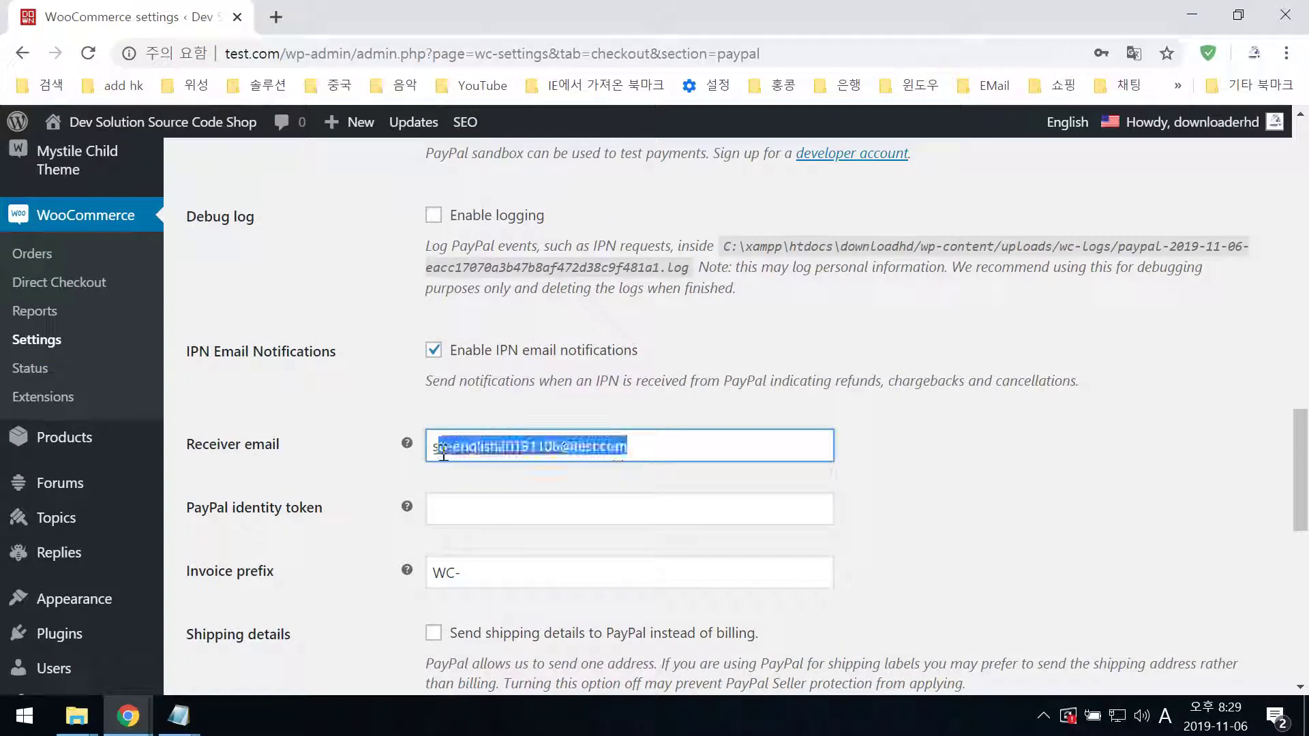
scroll(622, 601, "down", 5)
scroll(622, 601, "up", 3)
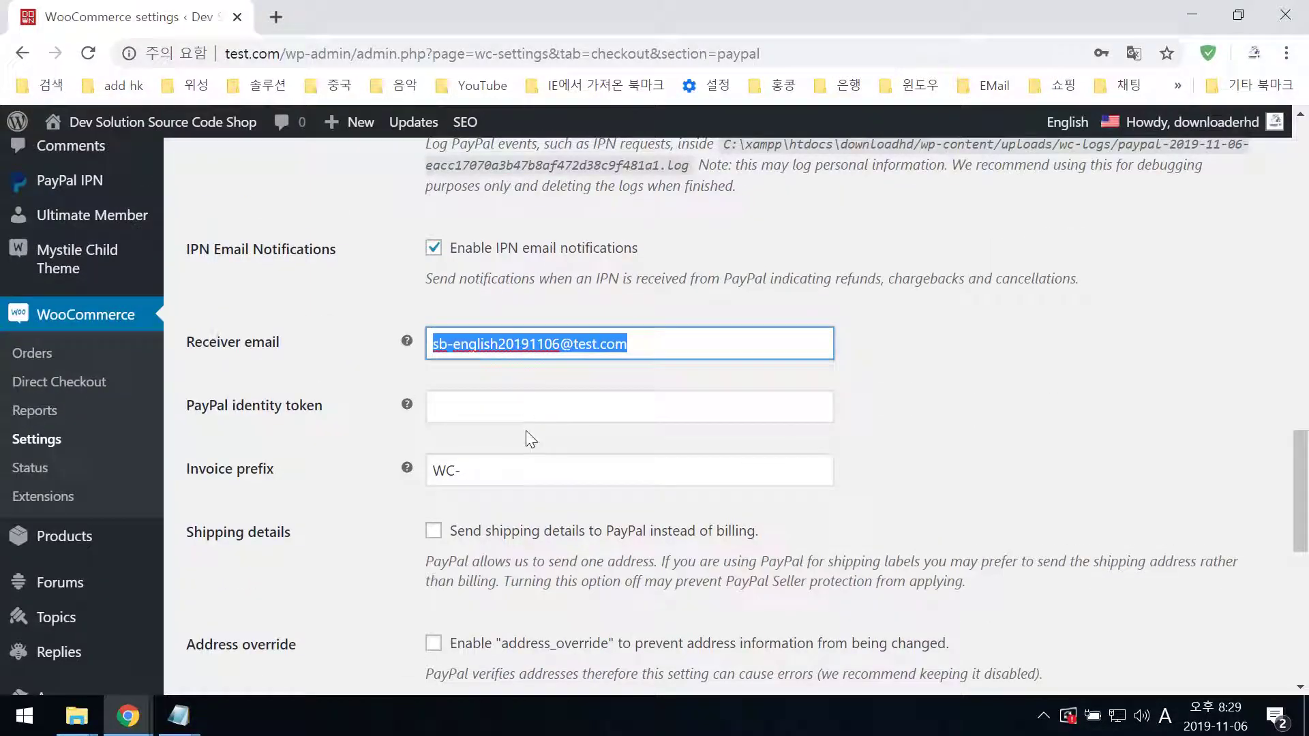
scroll(694, 589, "down", 9)
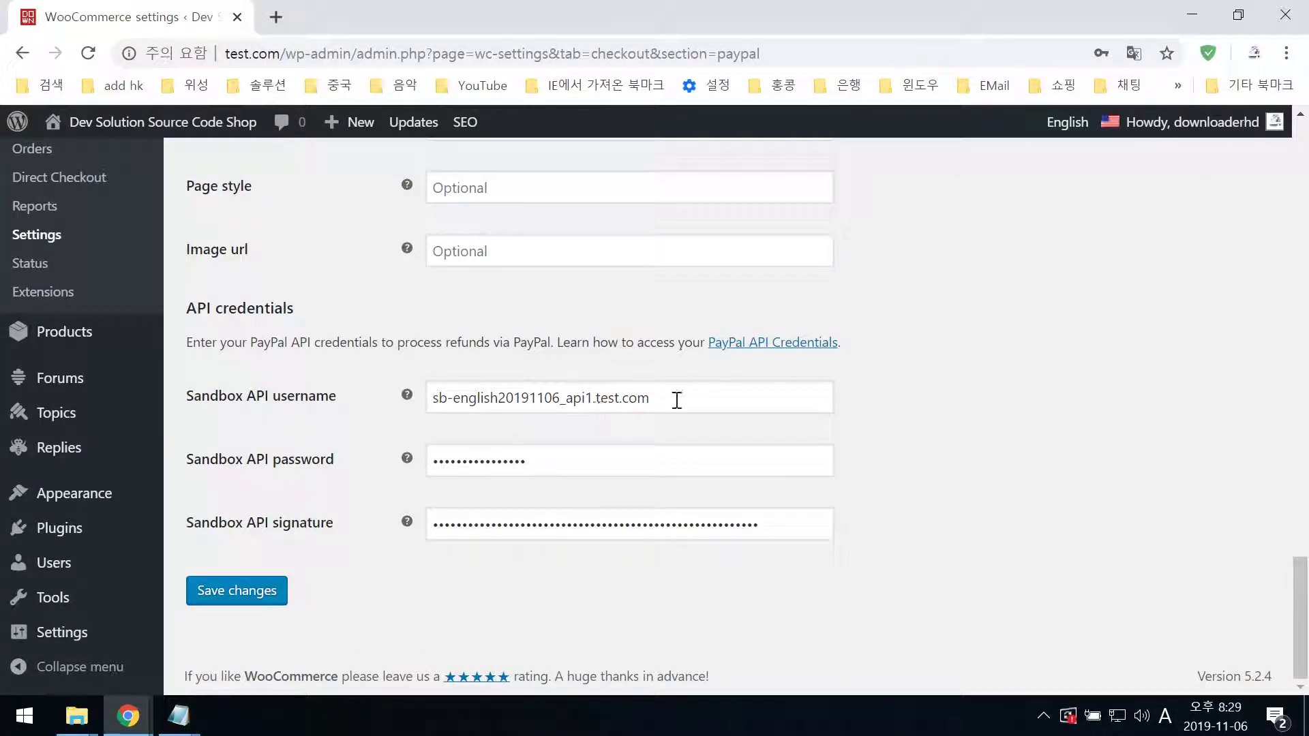
left_click_drag(676, 400, 365, 412)
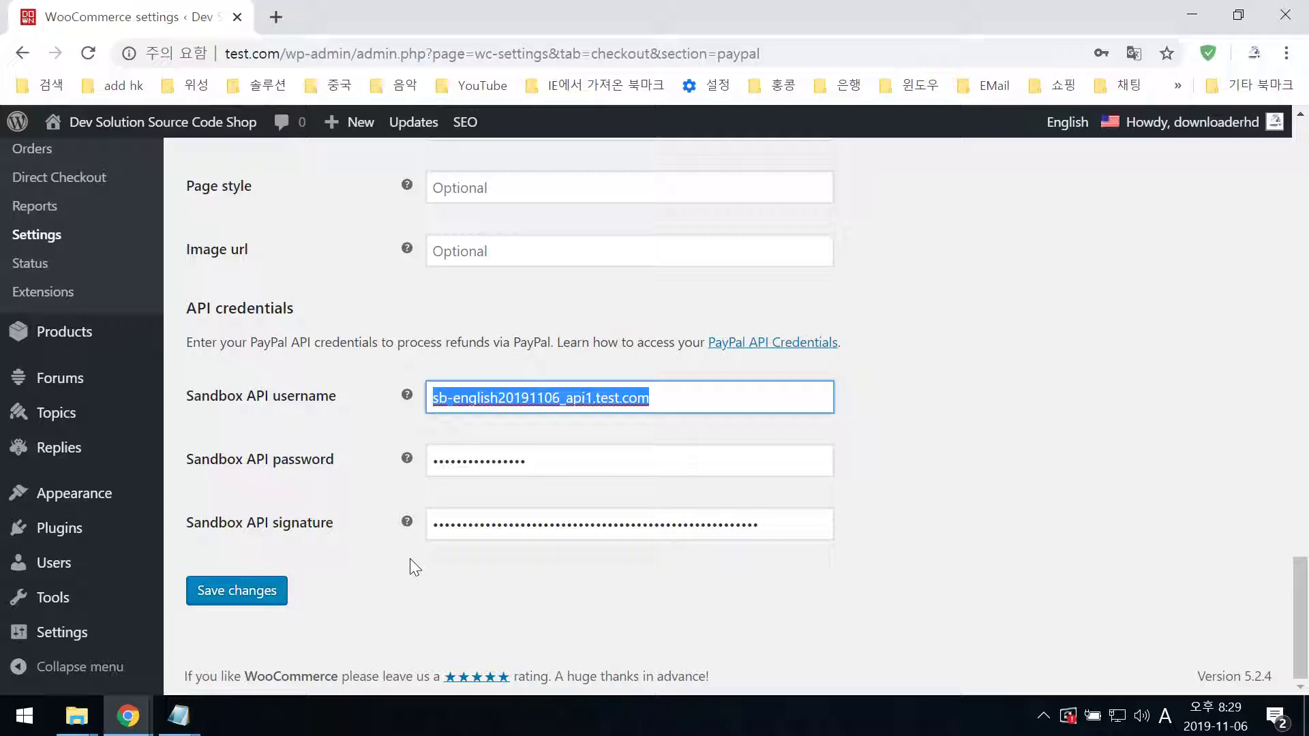
type("sb-english20191106_api1.test.com")
- On PayPal's API access page, reveal and copy the sandbox API password, then hide it
key("alt+Tab")
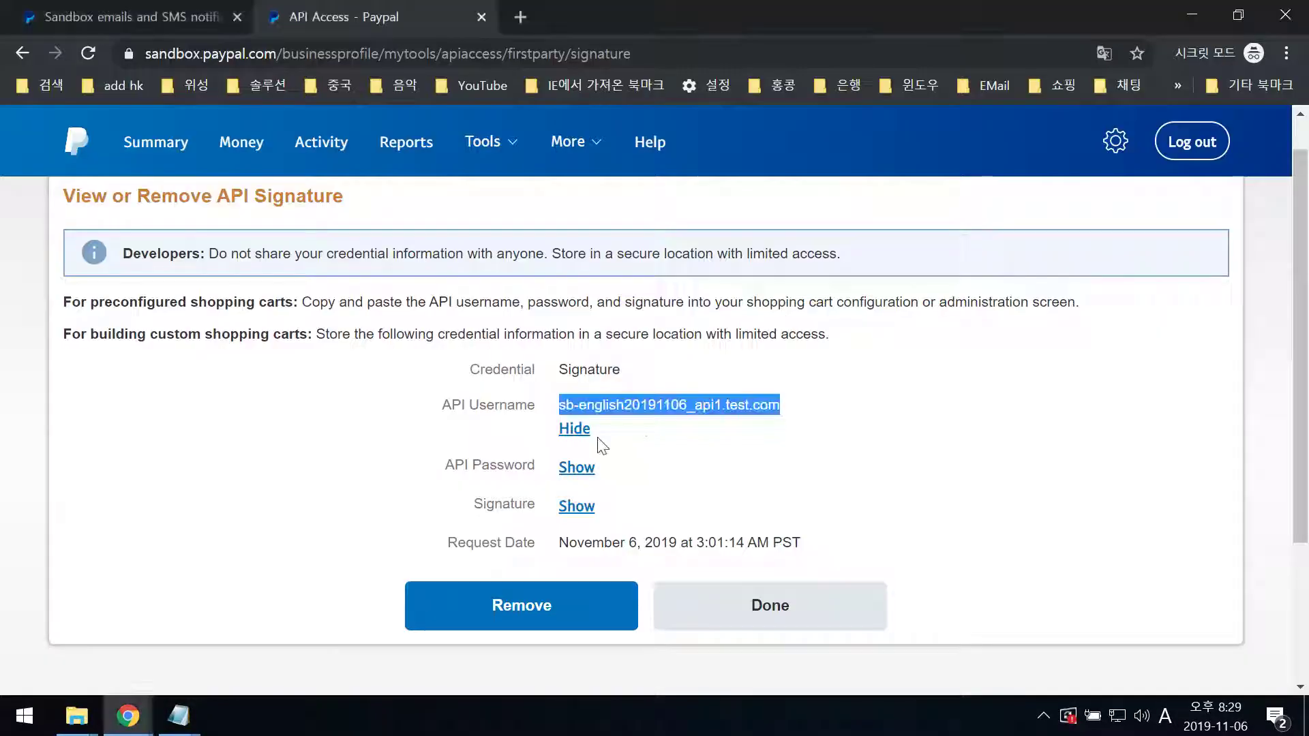
left_click(437, 475)
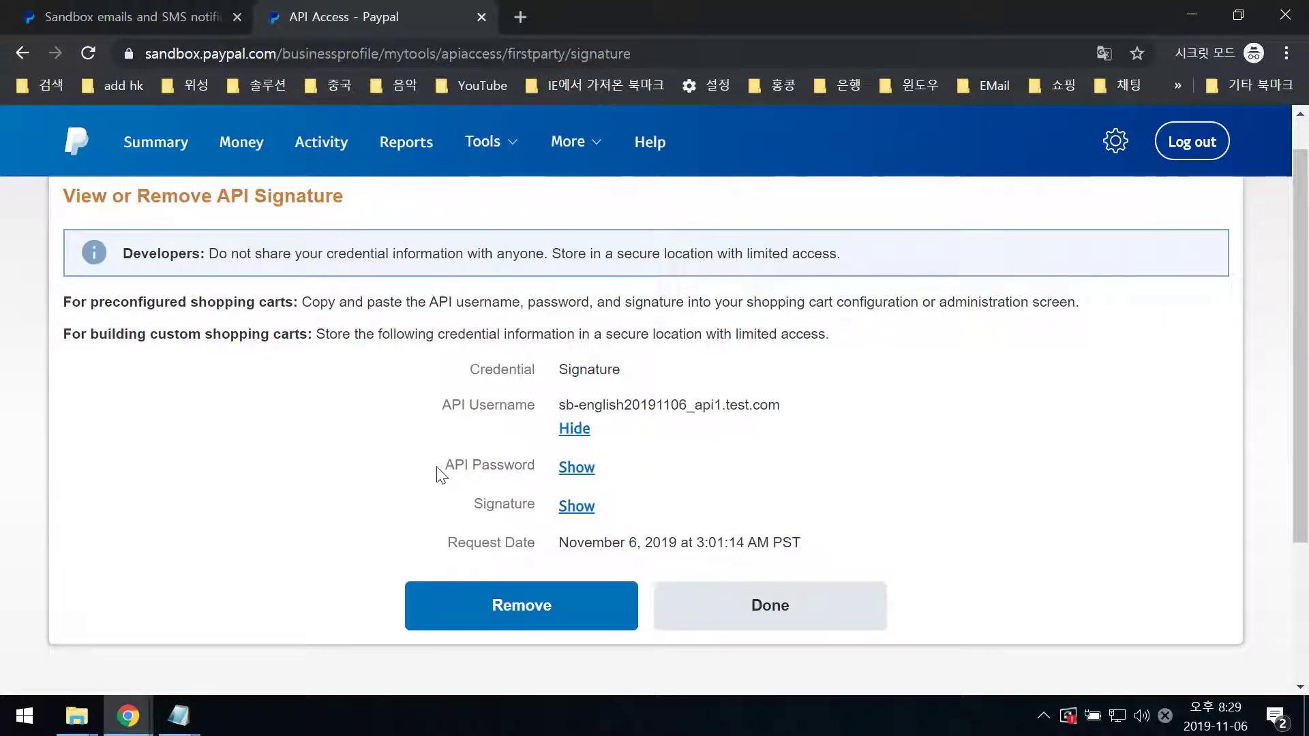
left_click(561, 473)
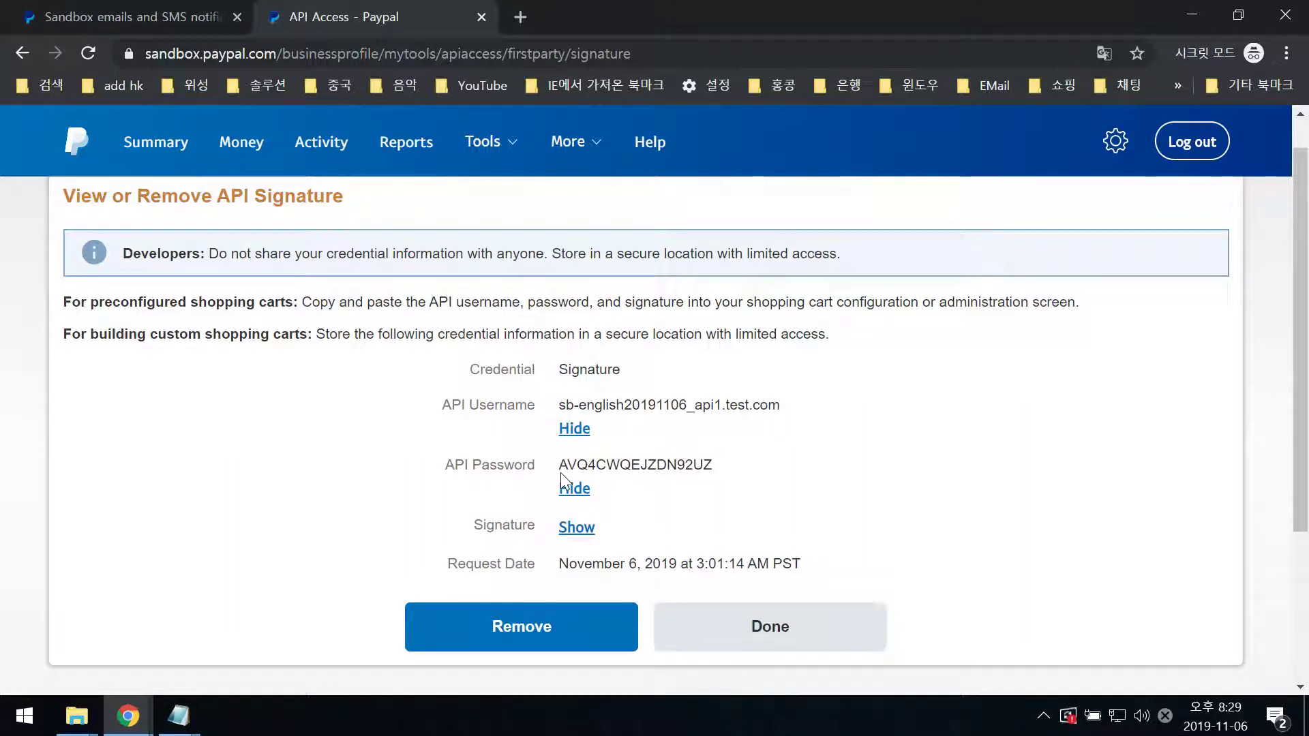
left_click_drag(563, 470, 716, 467)
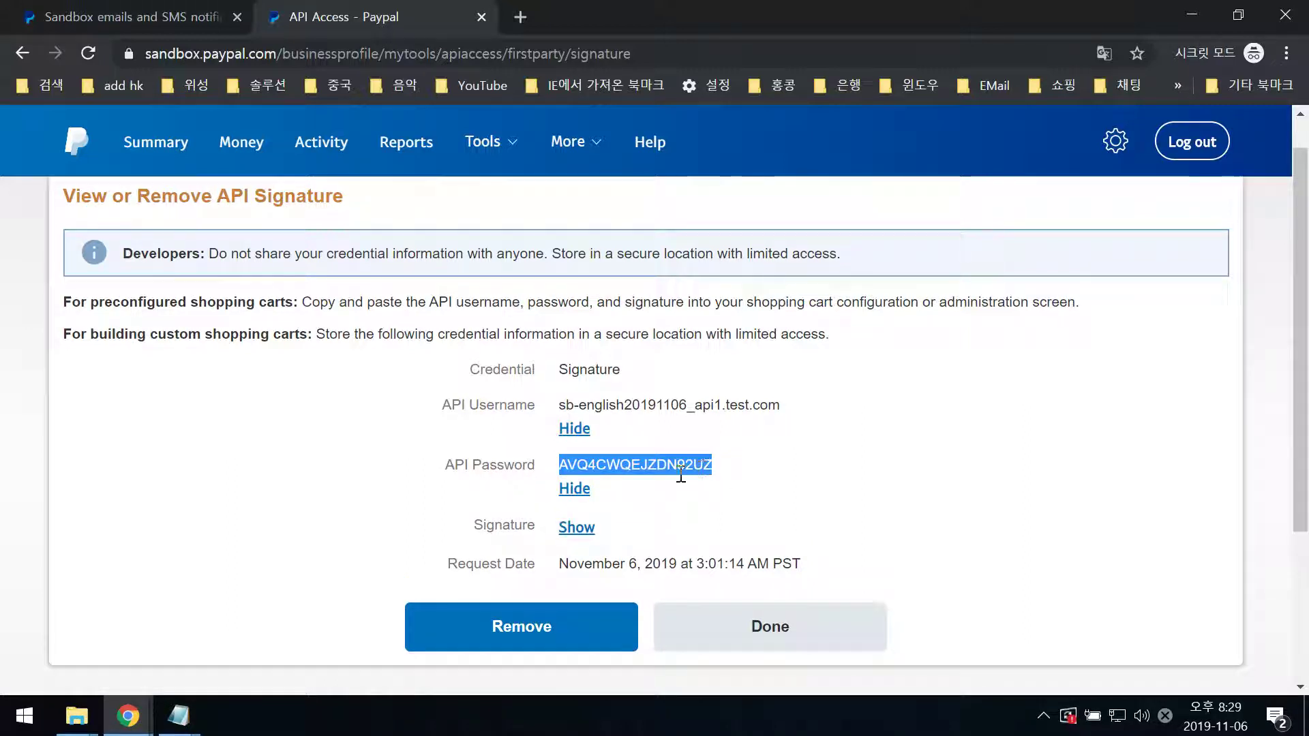
left_click(571, 505)
left_click(574, 488)
- Paste the API password into Sandbox API password, fill the signature field, and save the settings
key("alt+Tab")
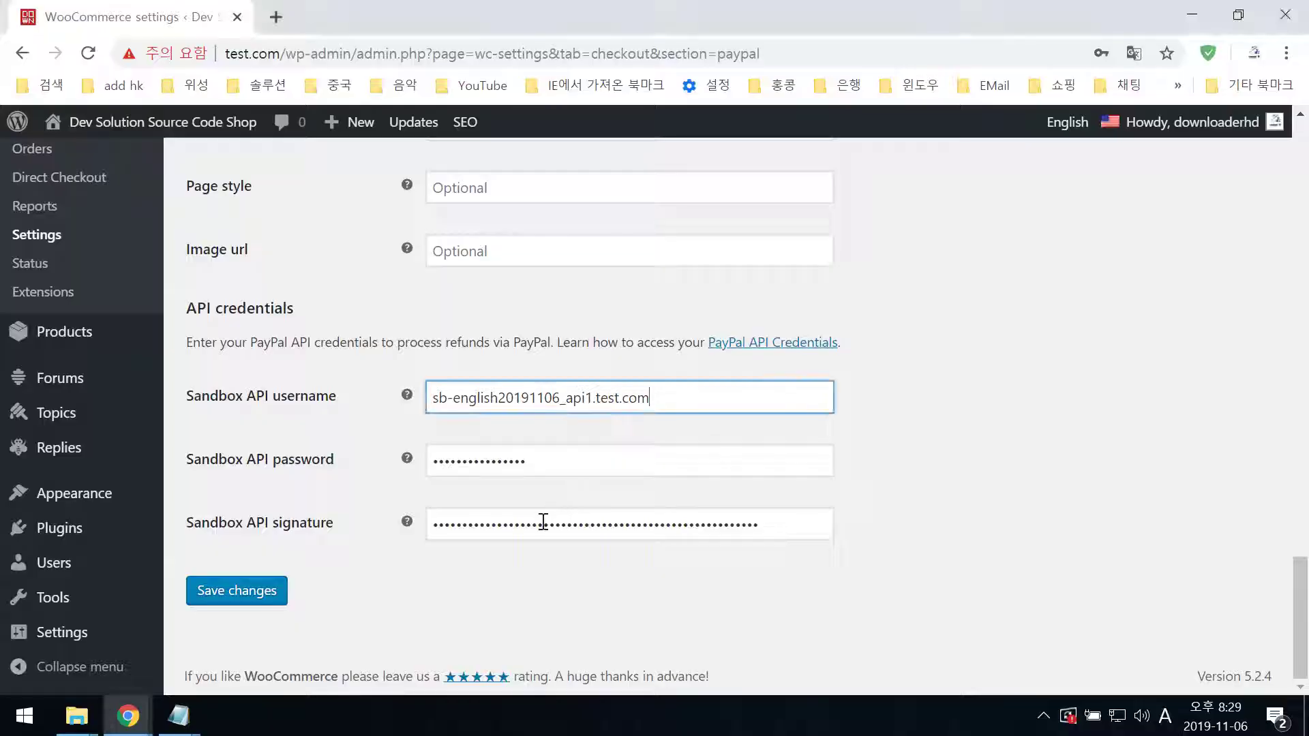
key("ctrl+v")
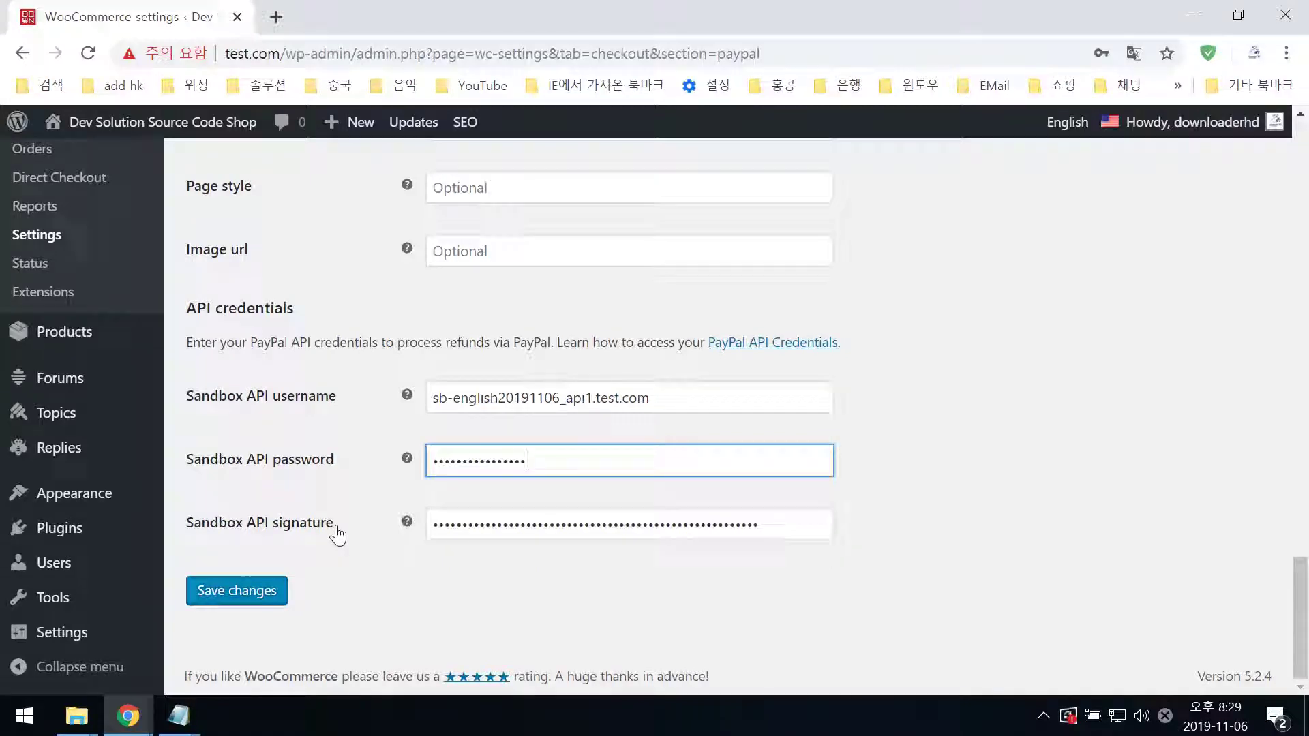
key("alt+Tab")
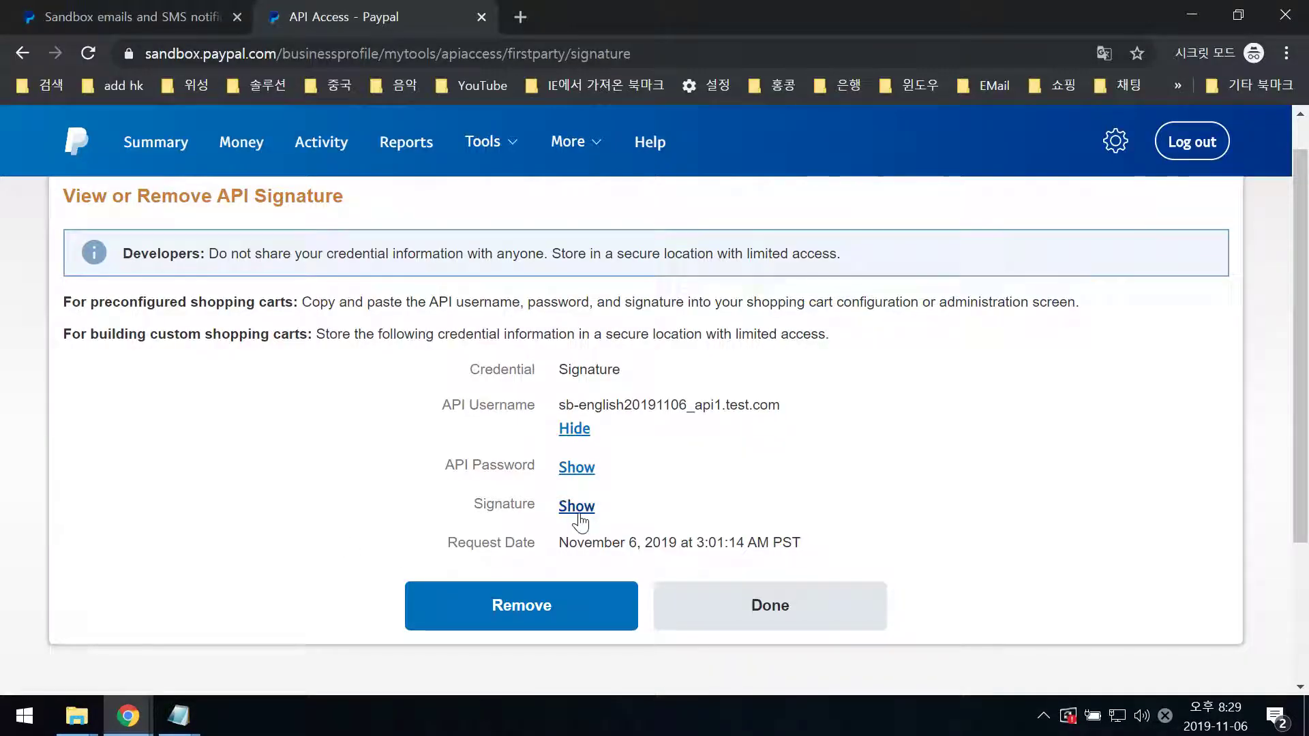
key("alt+Tab")
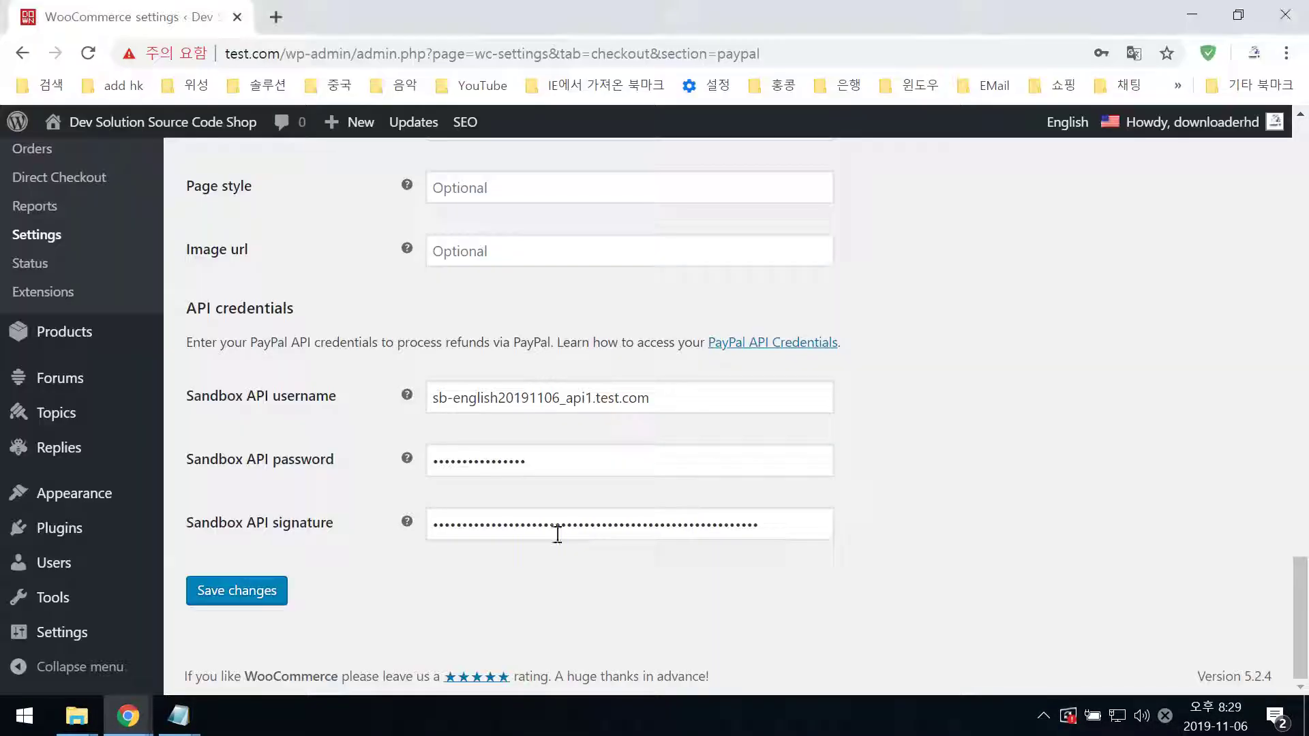
left_click(477, 524)
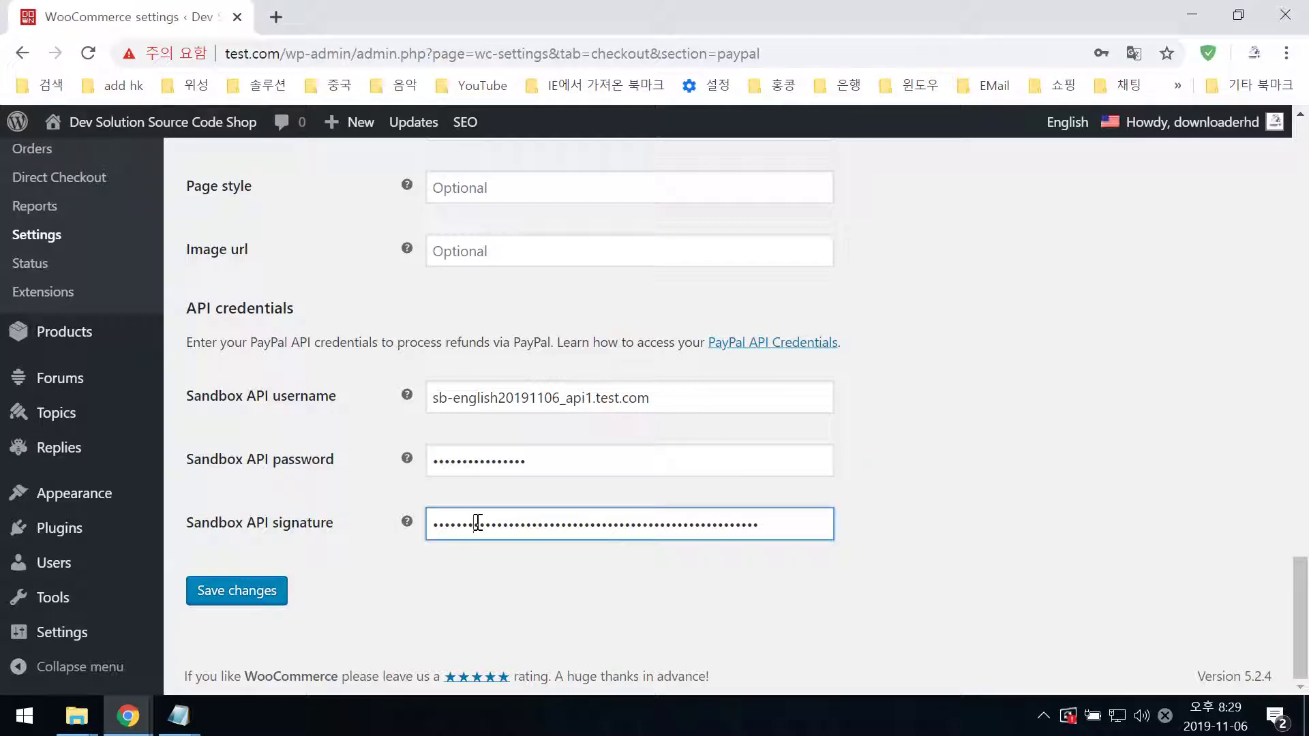
left_click(244, 600)
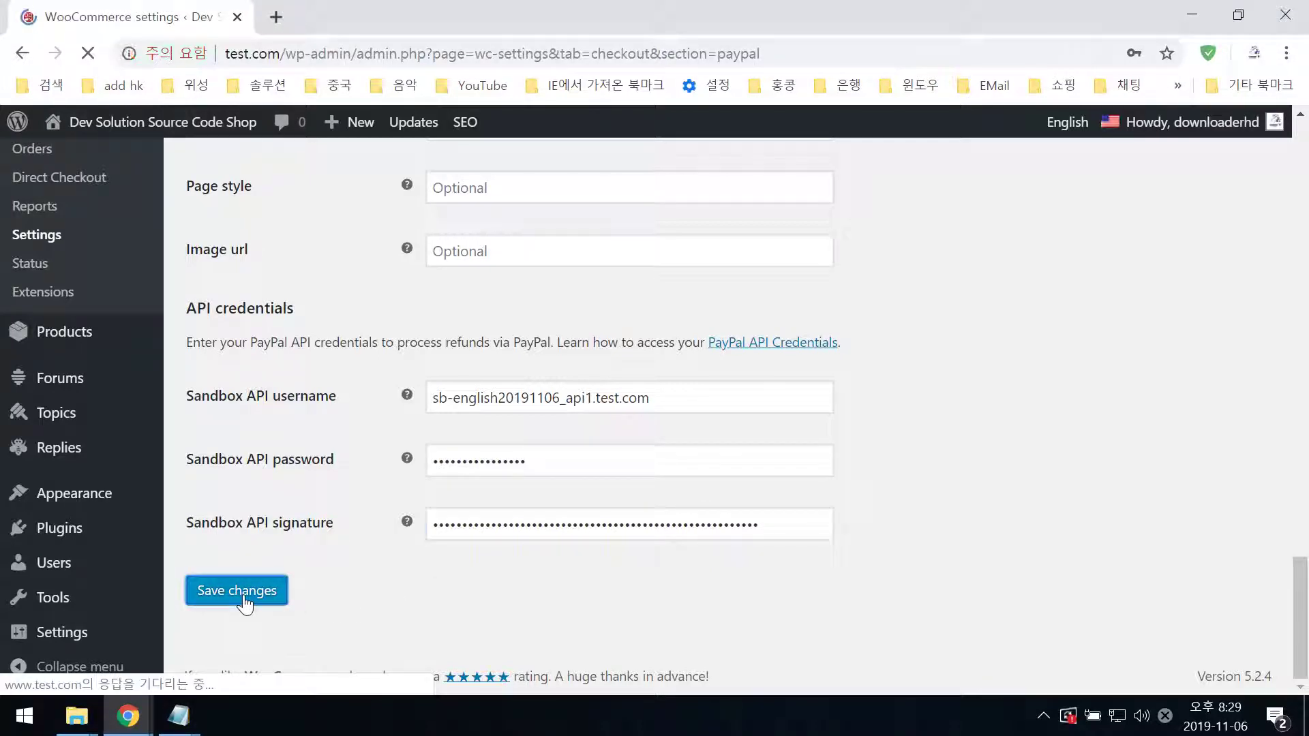
- Scroll the reloaded PayPal settings to verify the saved receiver email, IPN option and API username
scroll(437, 640, "down", 15)
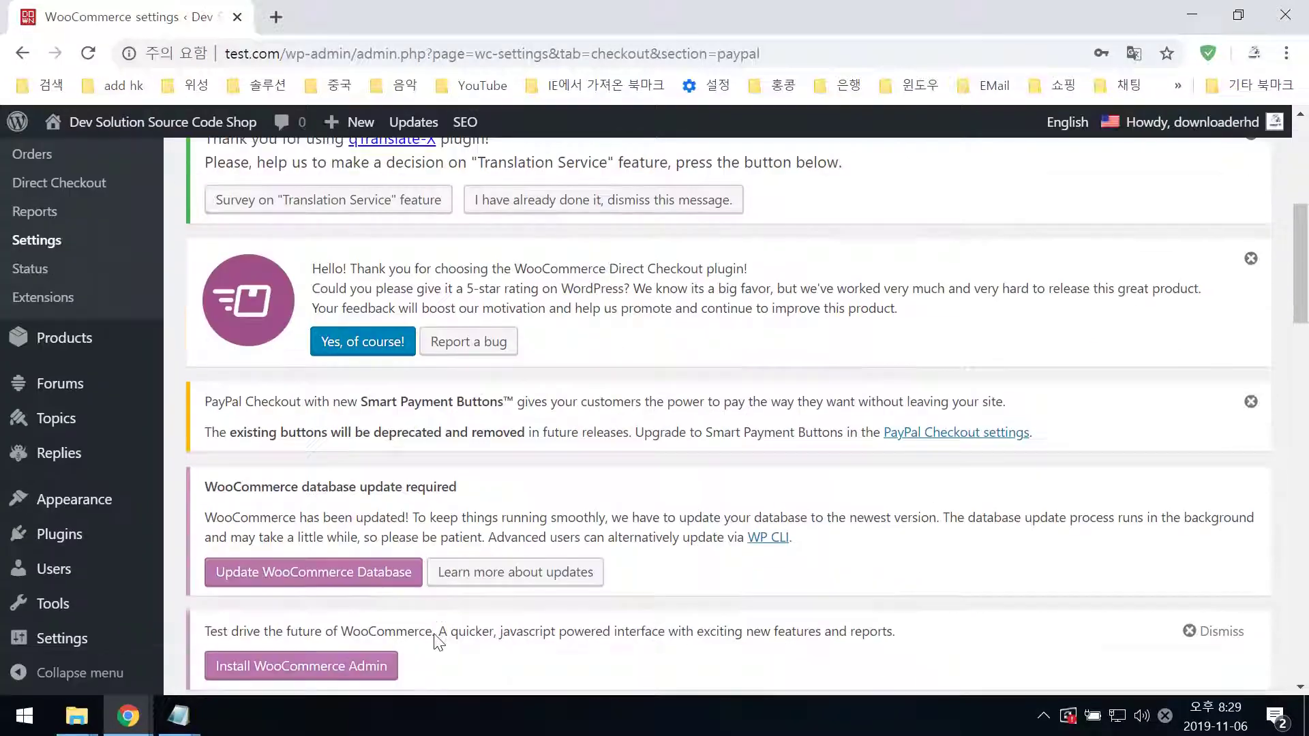
scroll(437, 644, "down", 10)
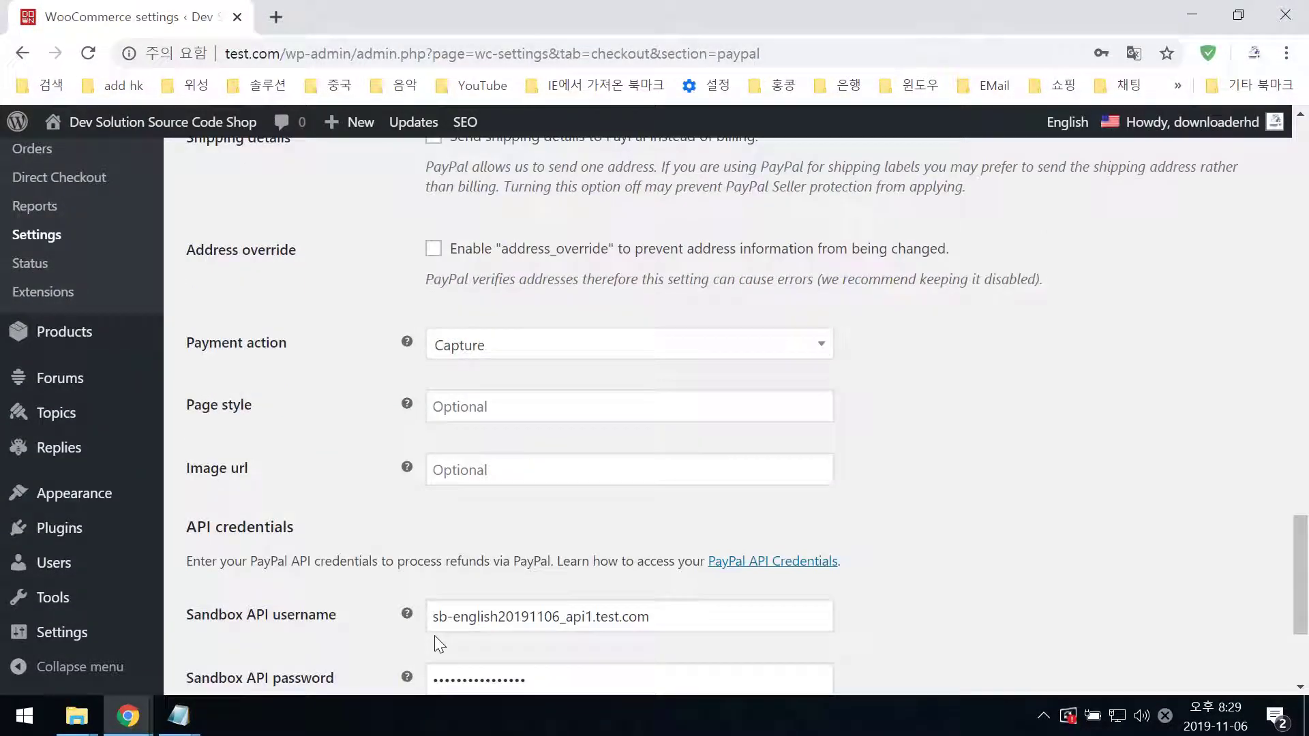
double_click(438, 617)
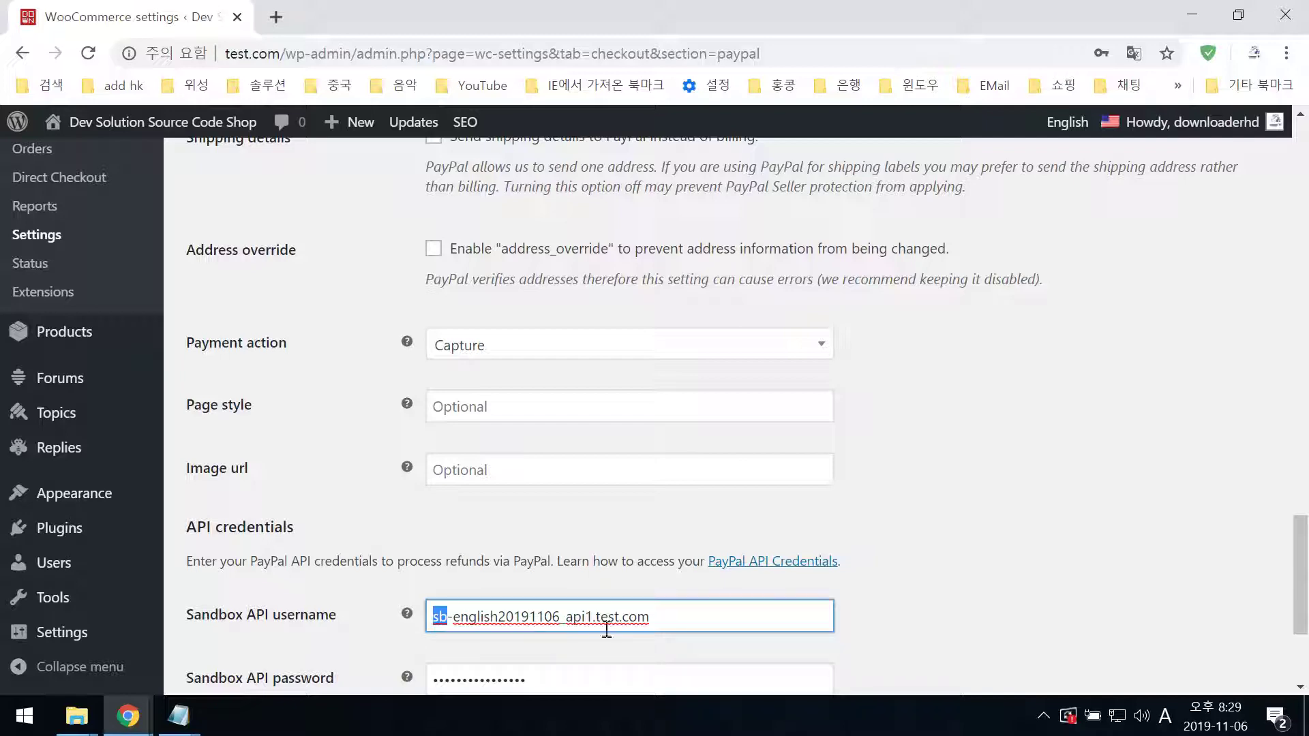
scroll(683, 670, "up", 3)
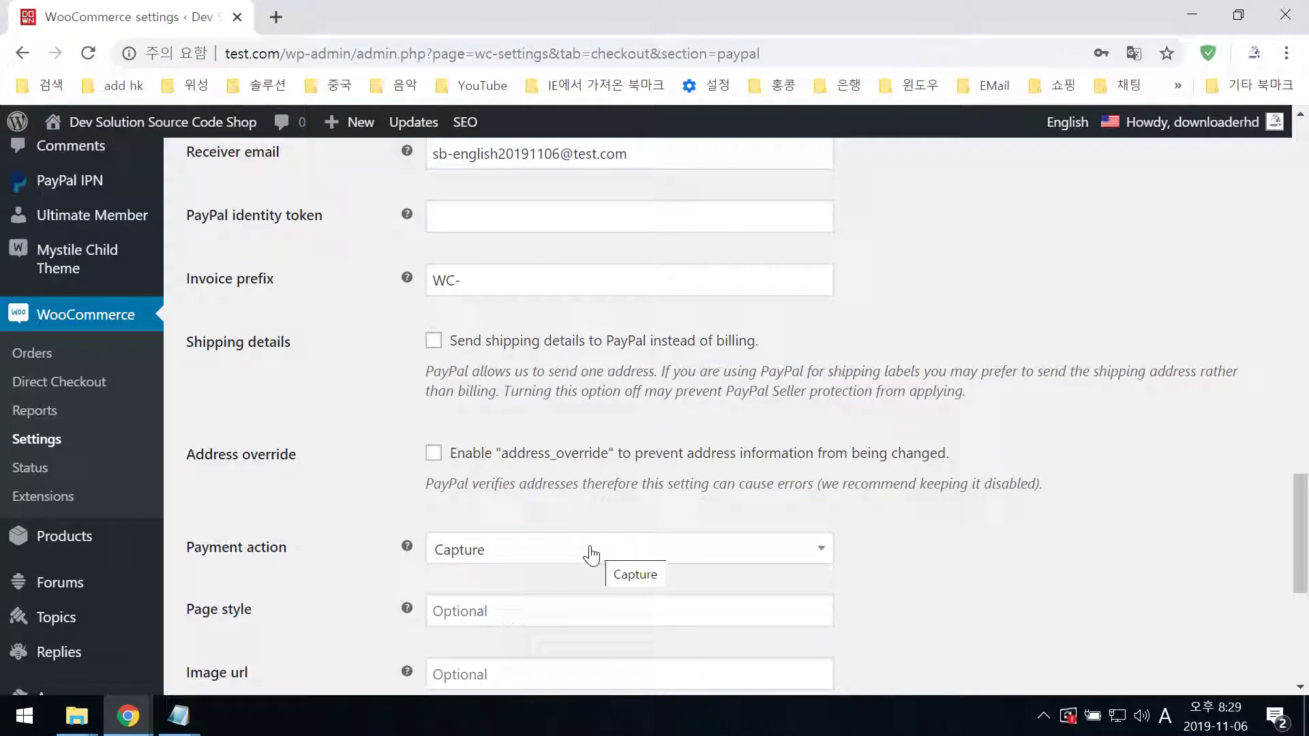
scroll(559, 535, "up", 4)
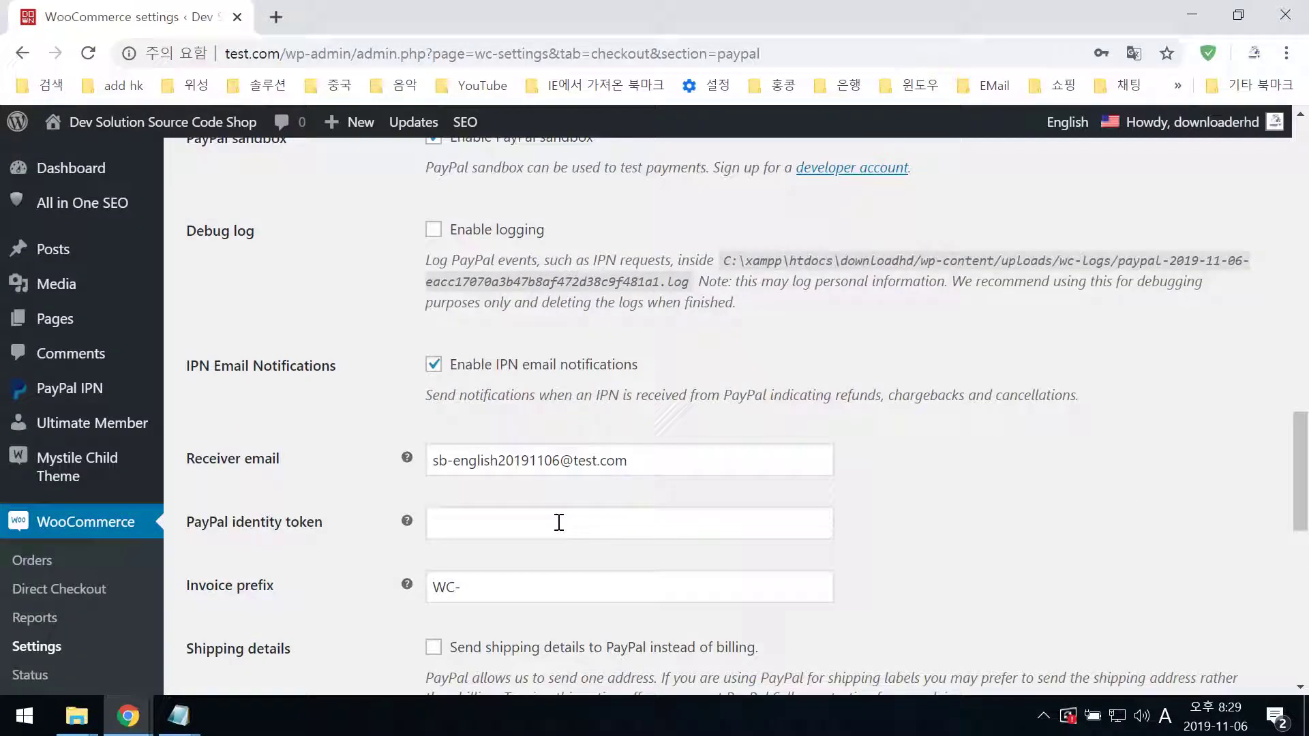